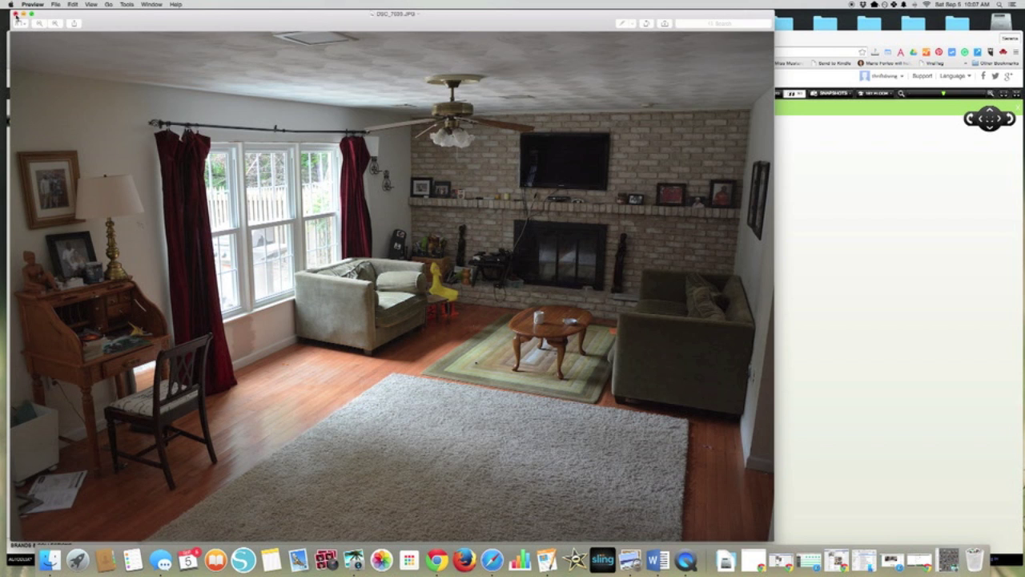
Close the family room photo in Preview and bring the Homestyler design window forward
left_click(15, 15)
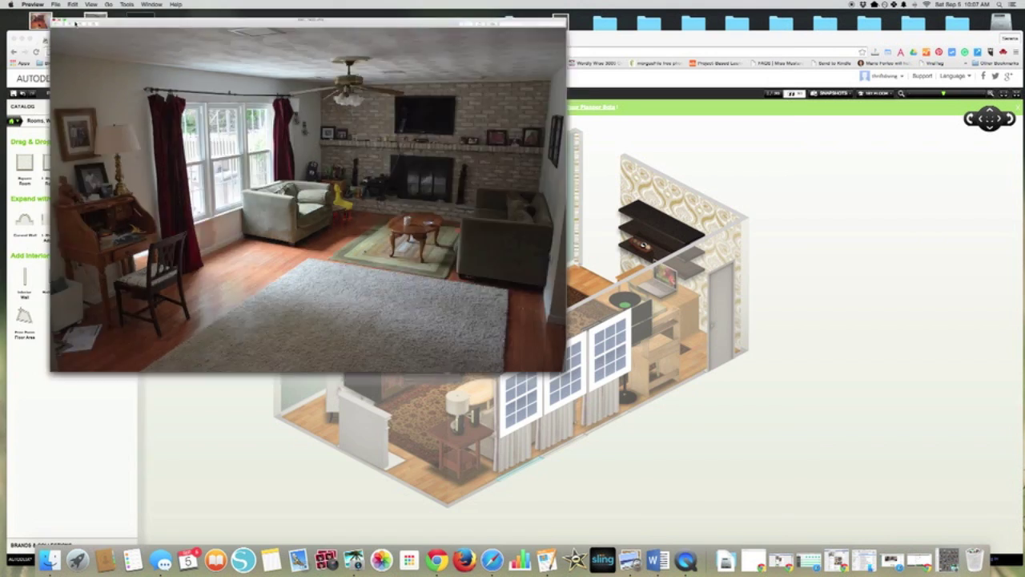
left_click_drag(520, 43, 521, 21)
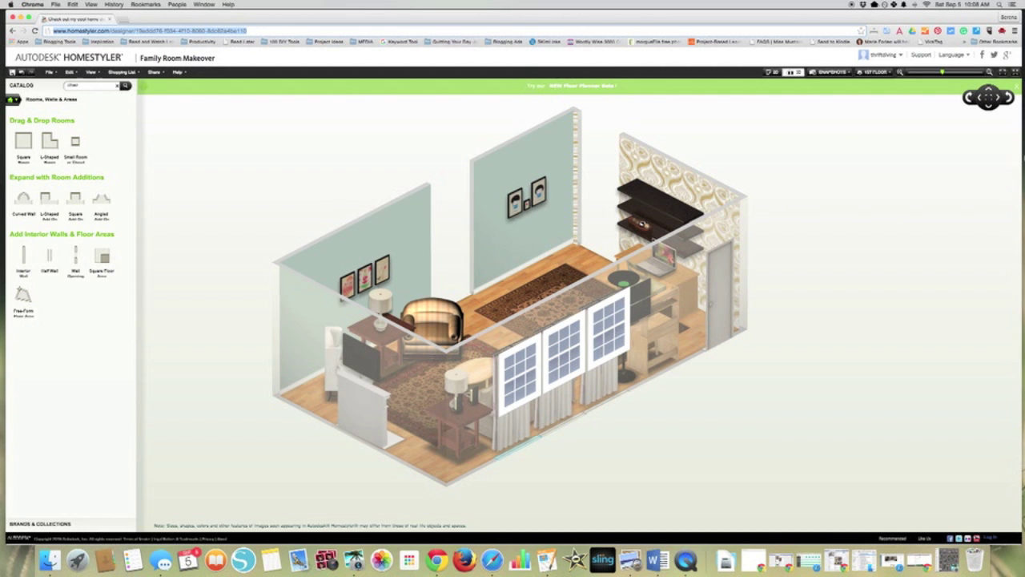
left_click(1007, 97)
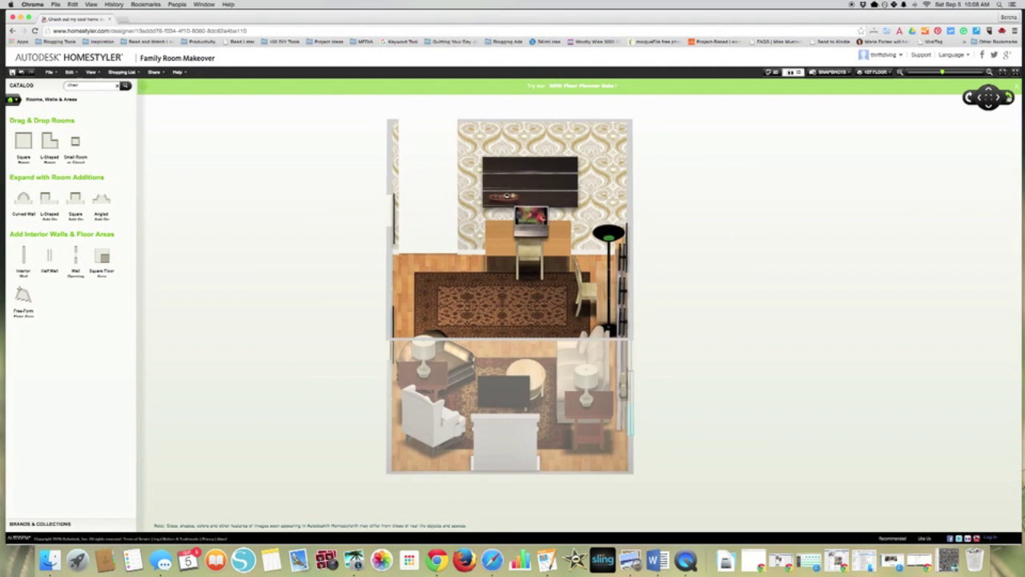
left_click(1008, 97)
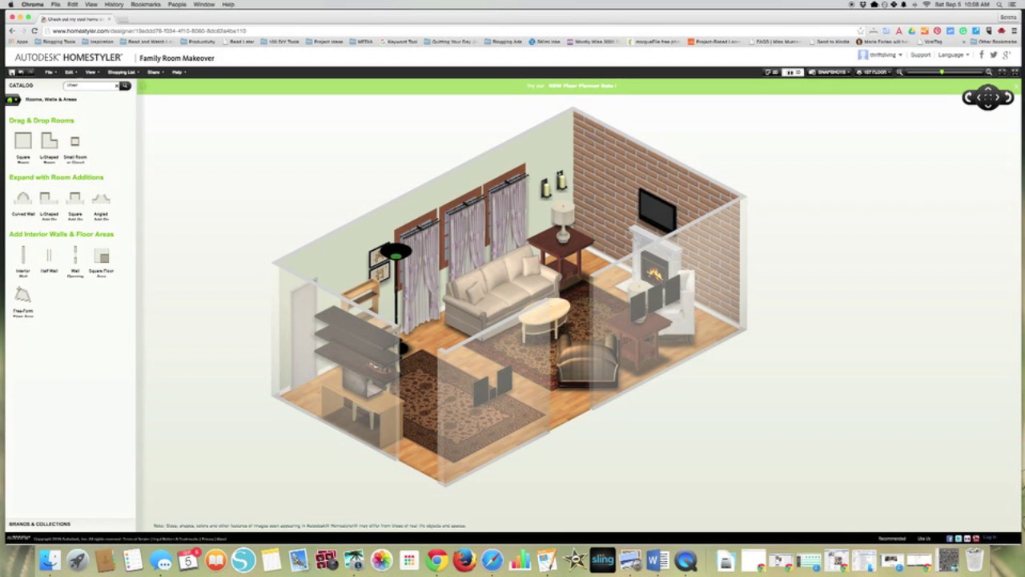
left_click(1008, 98)
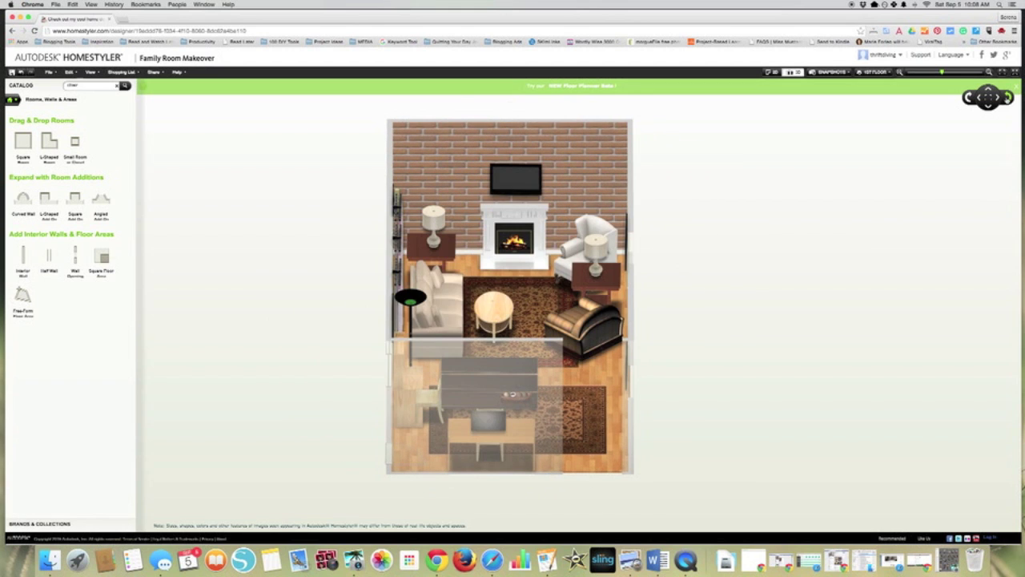
left_click(1009, 97)
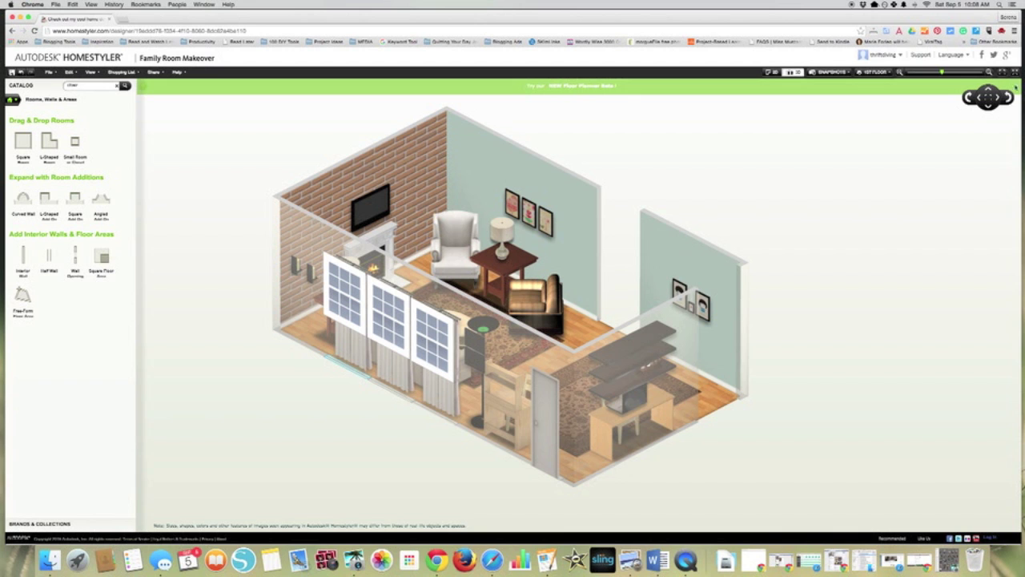
left_click(1008, 97)
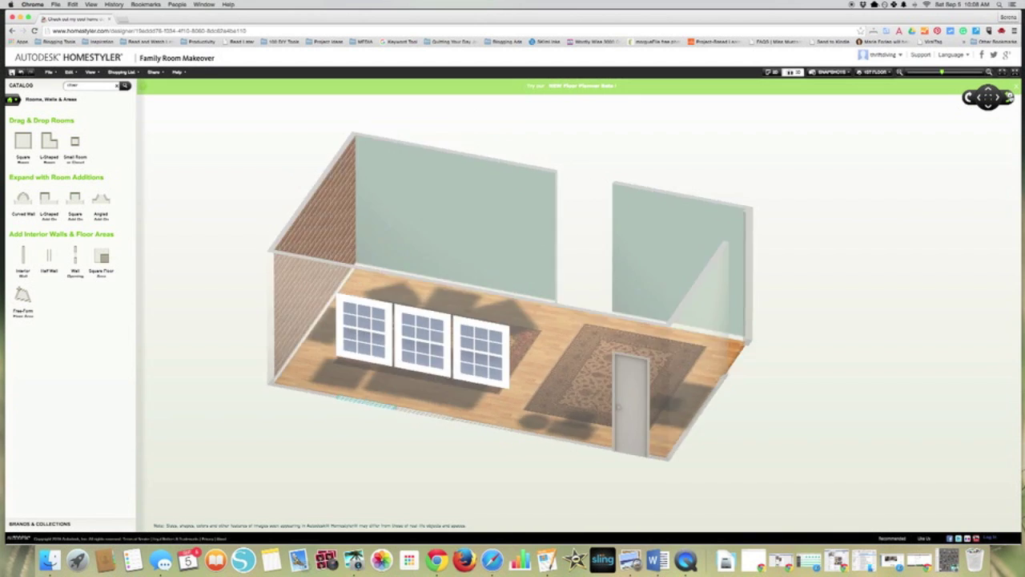
left_click(1009, 98)
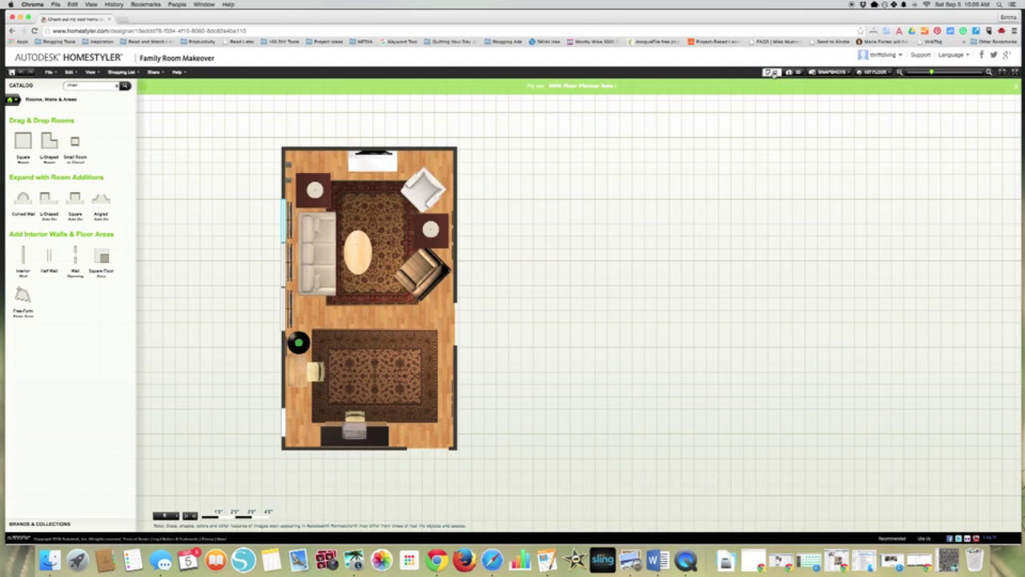
Switch to 2D, move the sofa onto the lower rug, check it in 3D, then return to 2D
left_click(772, 72)
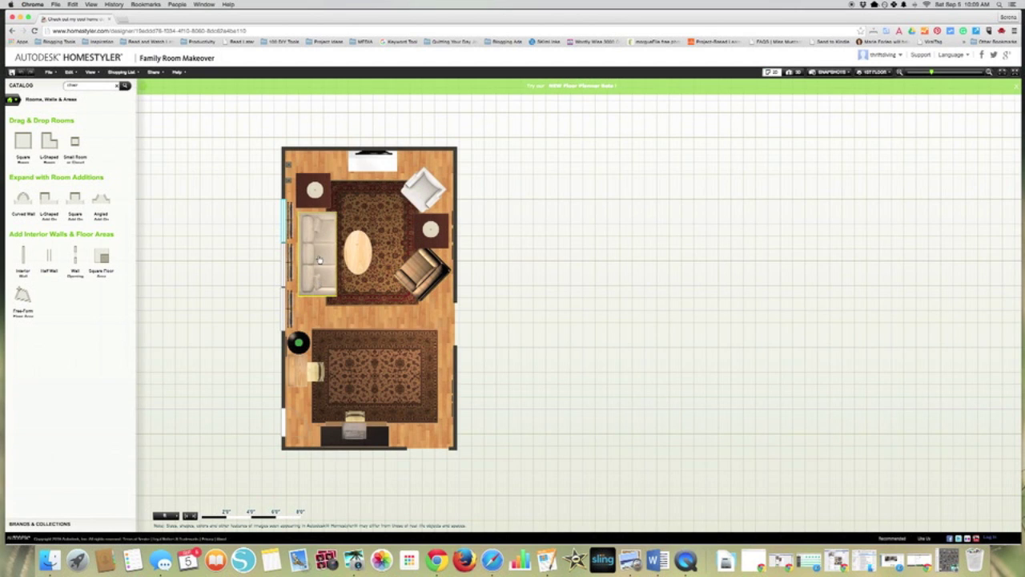
left_click_drag(320, 255, 416, 373)
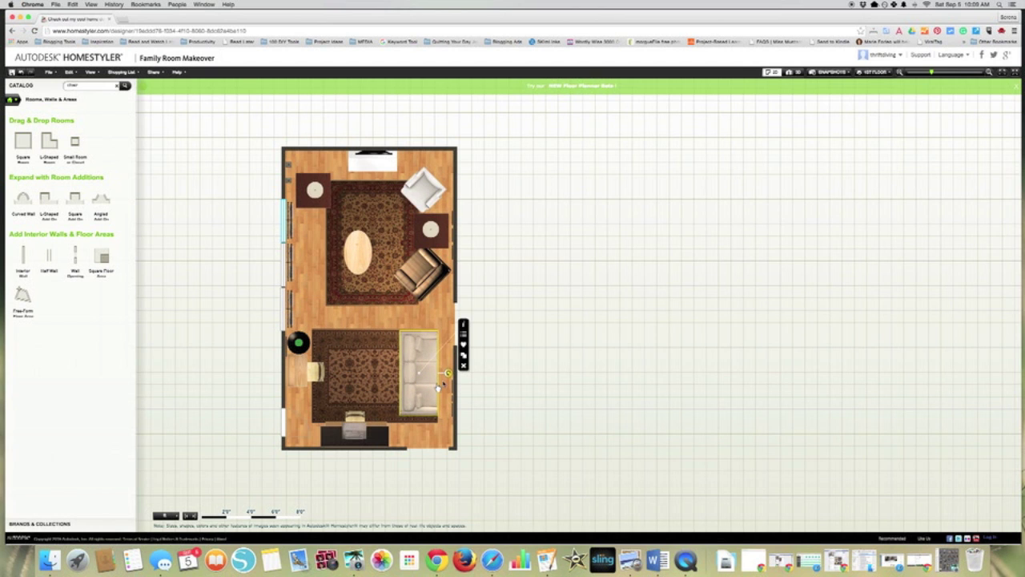
left_click(796, 72)
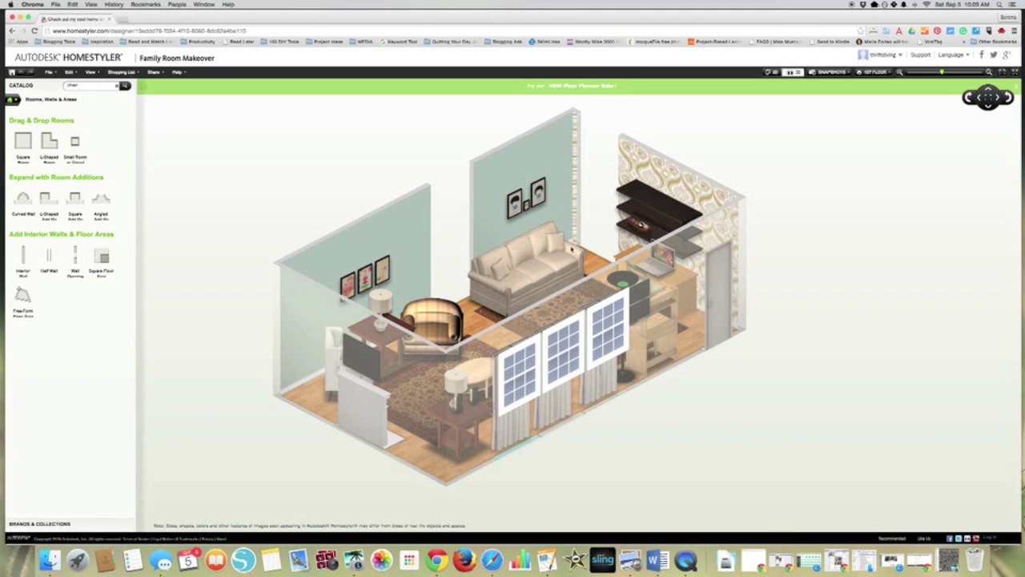
key("2")
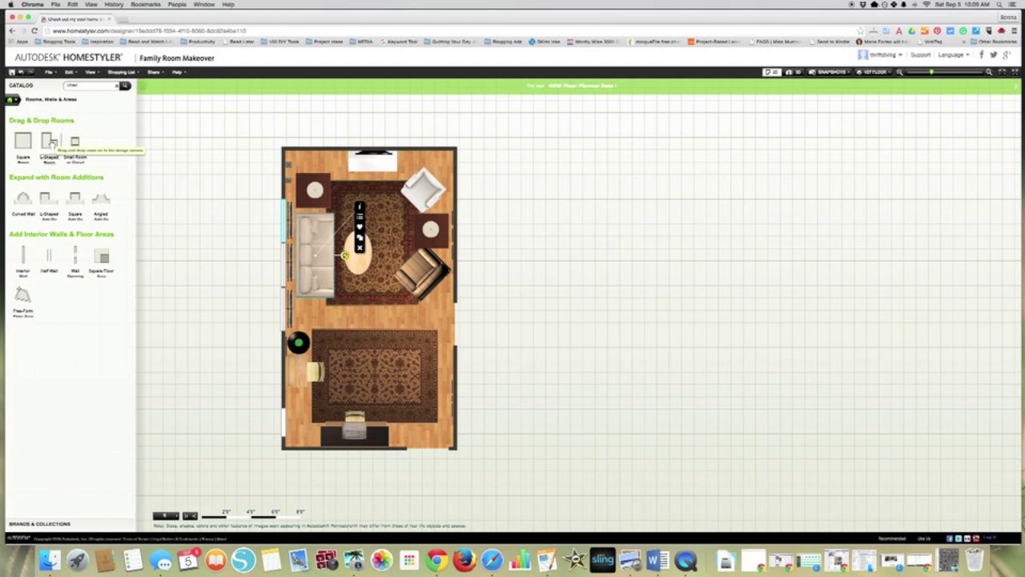
left_click_drag(47, 146, 633, 272)
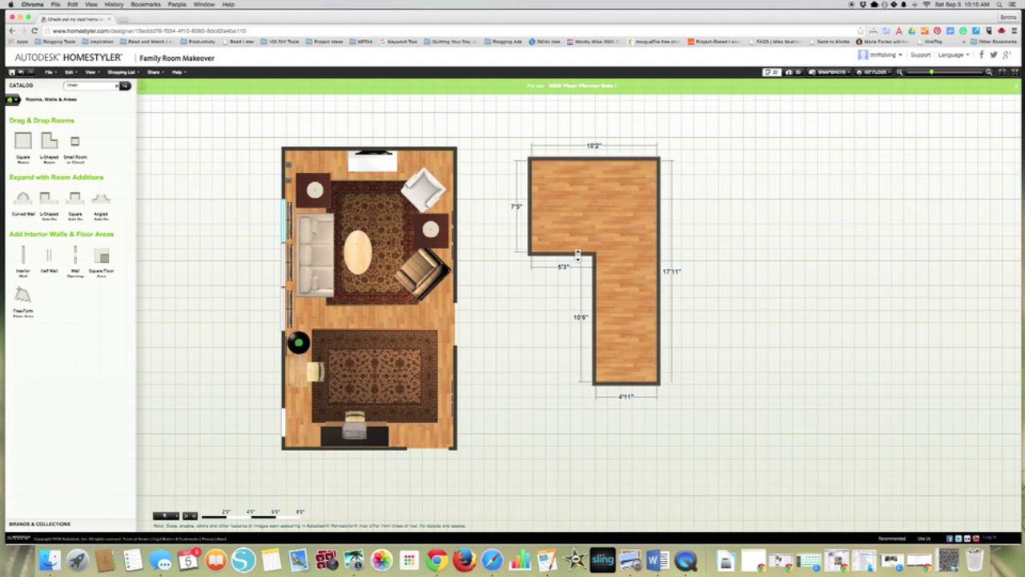
mouse_move(583, 231)
left_mouse_down()
mouse_move(592, 309)
mouse_move(593, 244)
left_mouse_up()
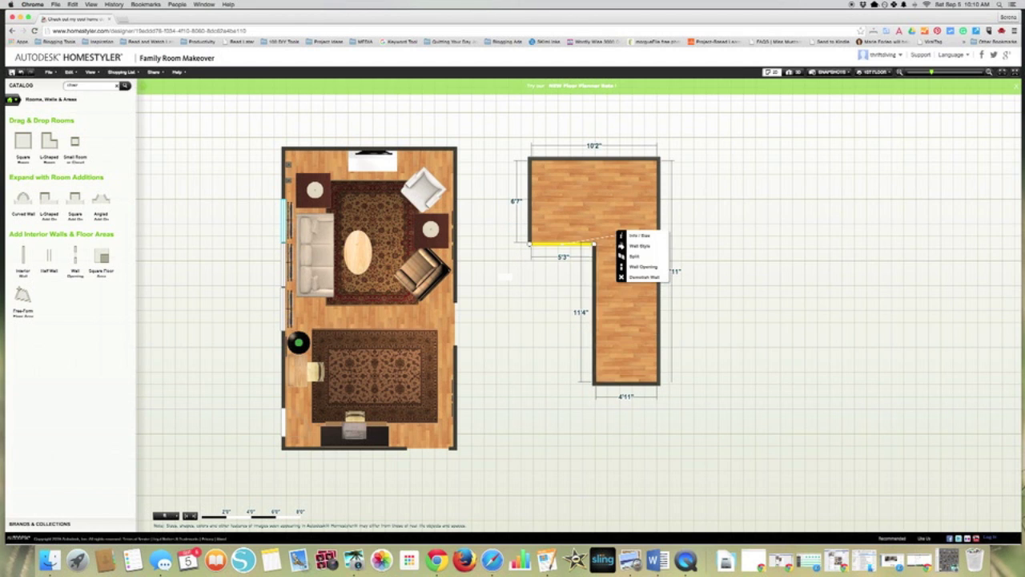
left_click_drag(659, 385, 711, 327)
left_click(660, 230)
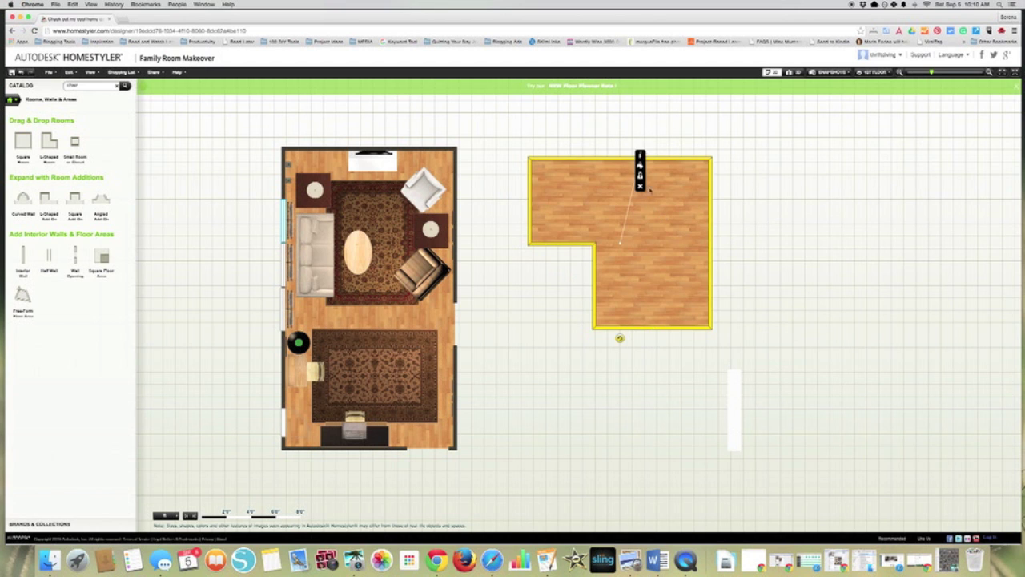
left_click(640, 186)
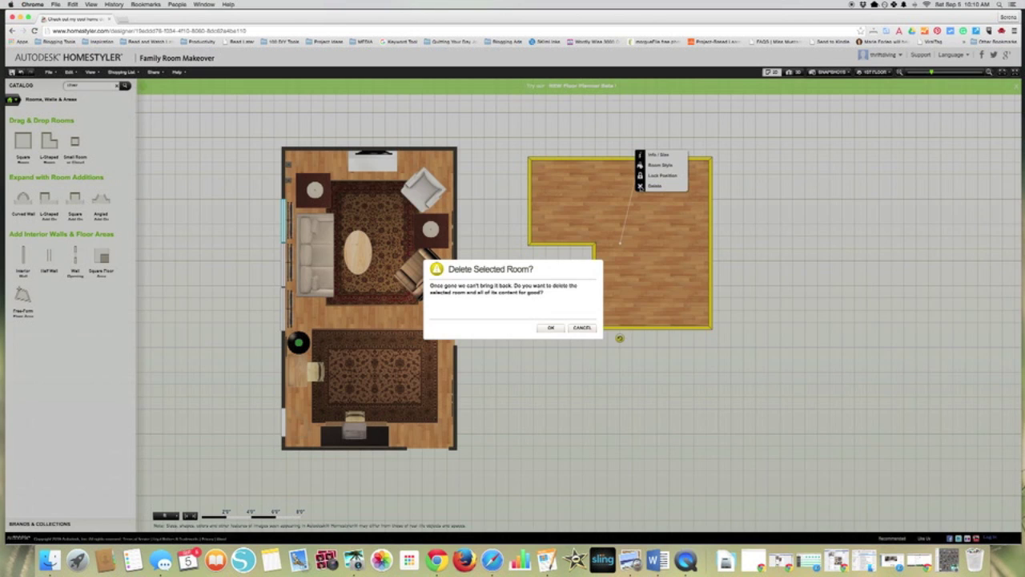
left_click(582, 327)
left_click(727, 217)
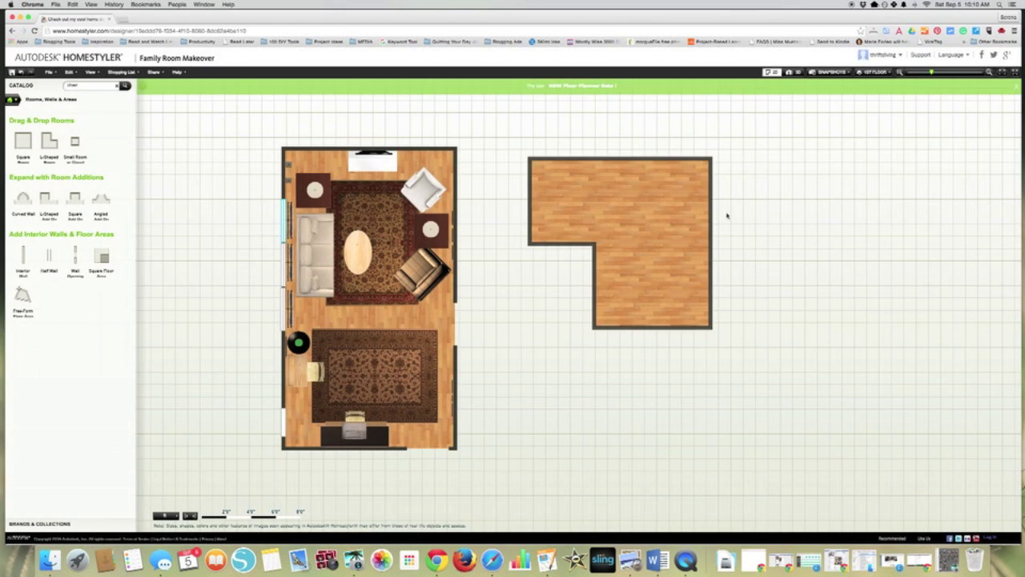
left_click(646, 206)
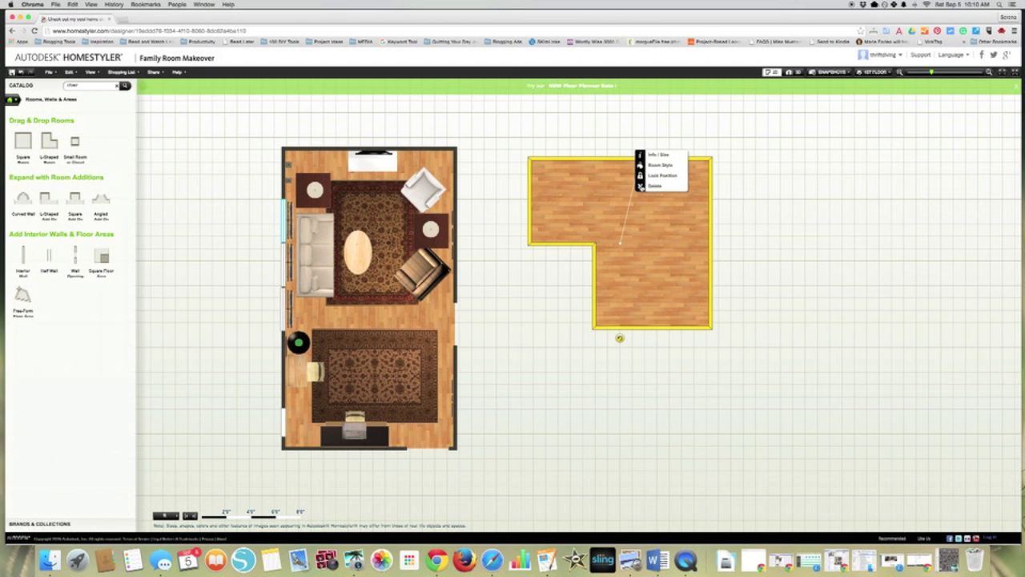
left_click(640, 187)
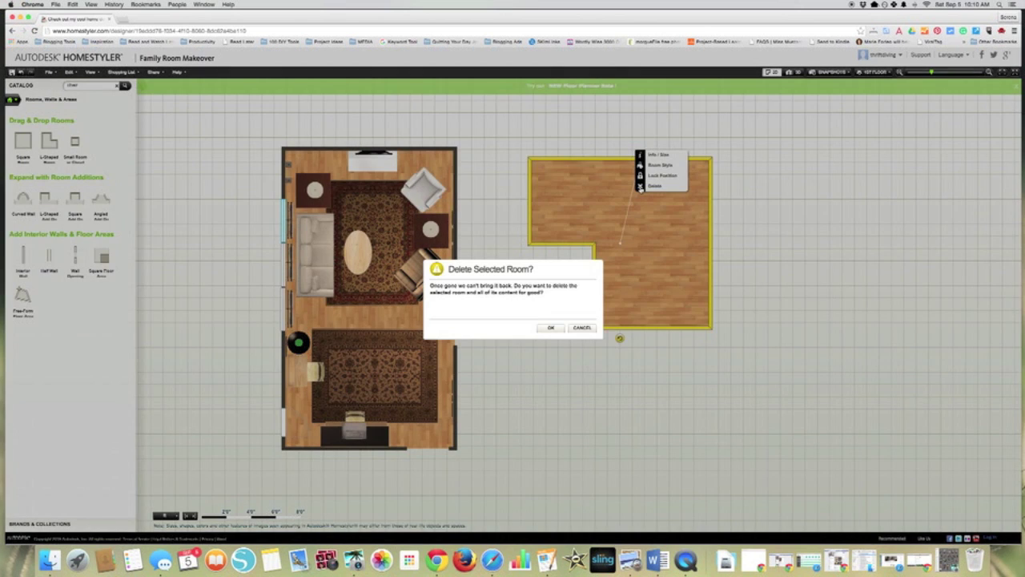
left_click(551, 328)
left_click_drag(24, 144, 625, 279)
left_click_drag(537, 164, 536, 131)
left_click_drag(636, 229, 671, 229)
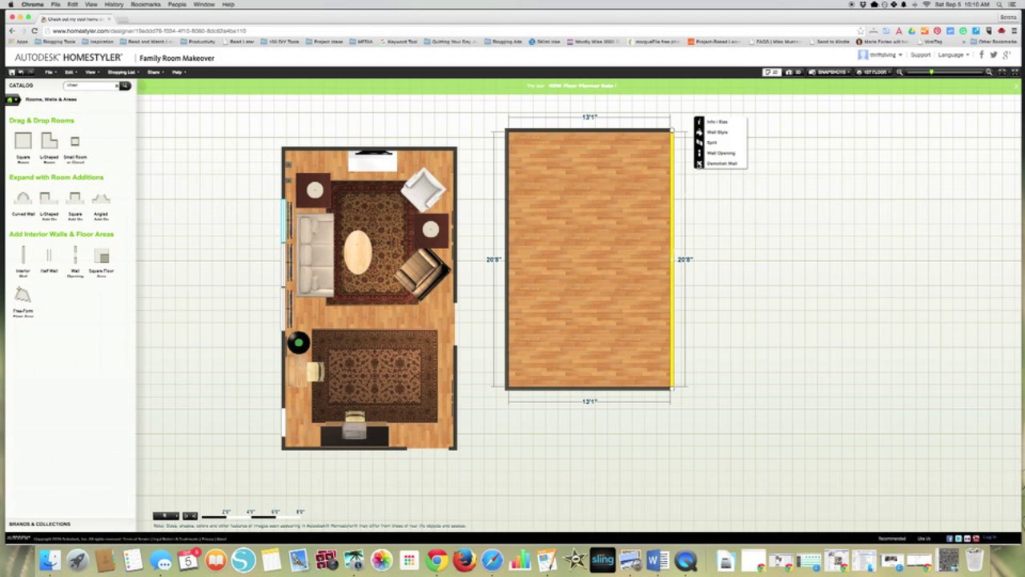
left_click(691, 177)
left_click(593, 161)
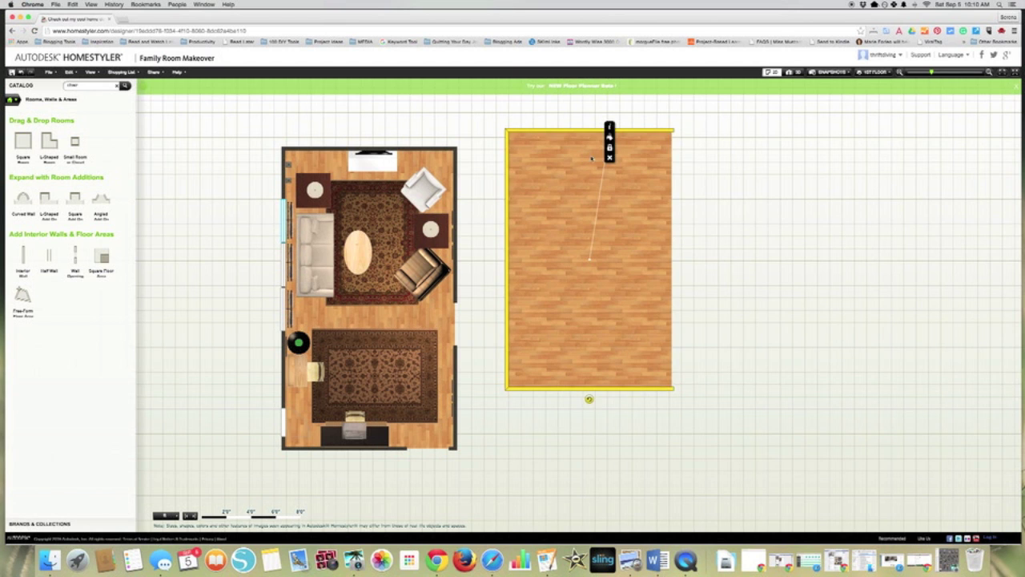
left_click(610, 158)
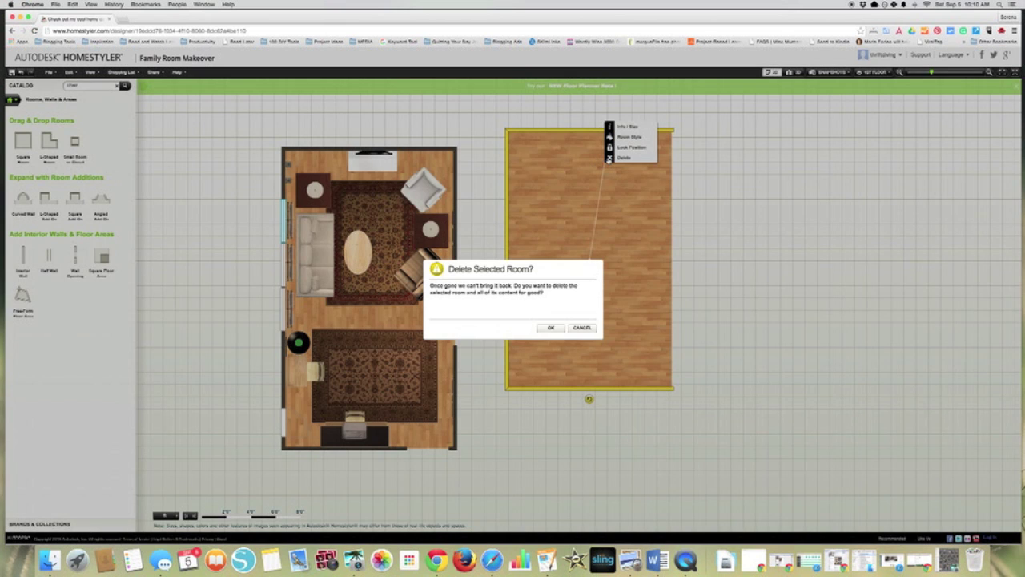
left_click(550, 328)
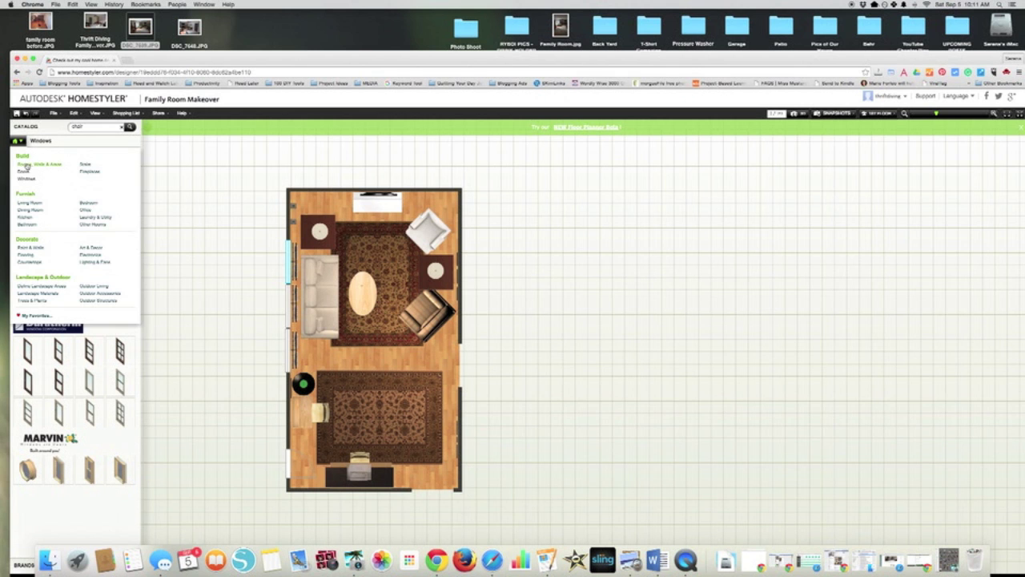
Add a square room right of the family room and fit a window low on its left wall
left_click(29, 165)
left_click_drag(36, 183, 667, 311)
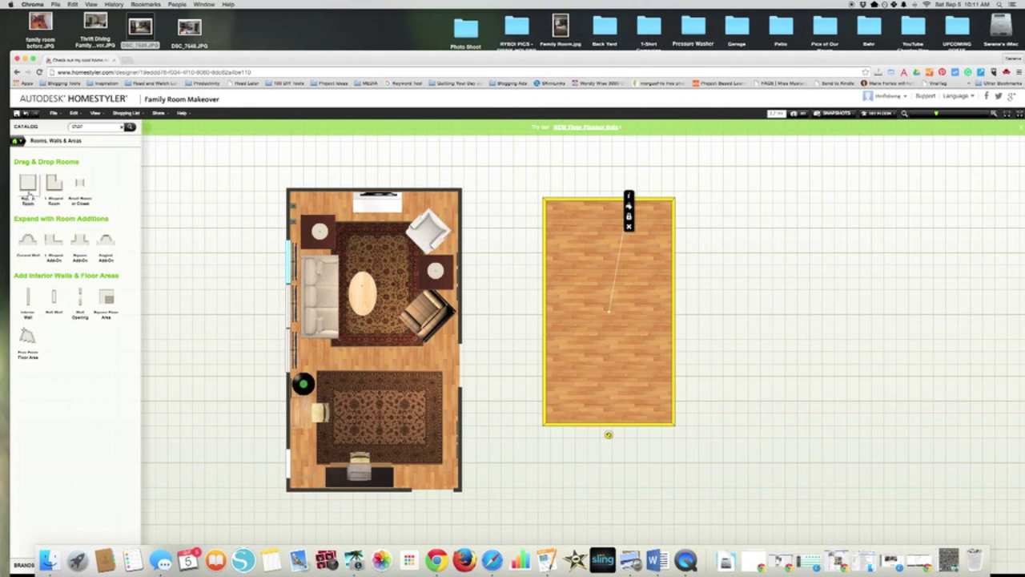
left_click(19, 141)
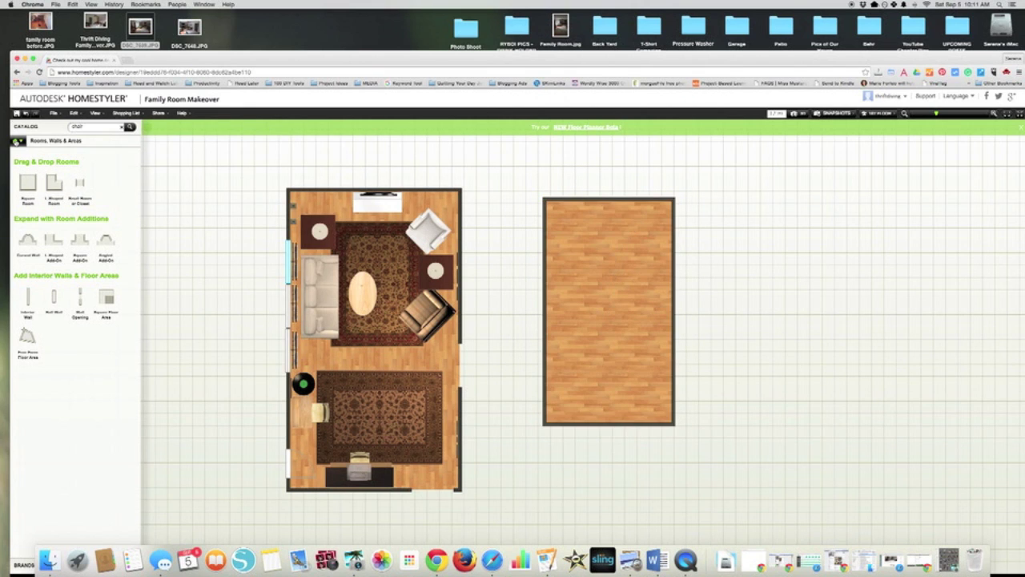
left_click(26, 180)
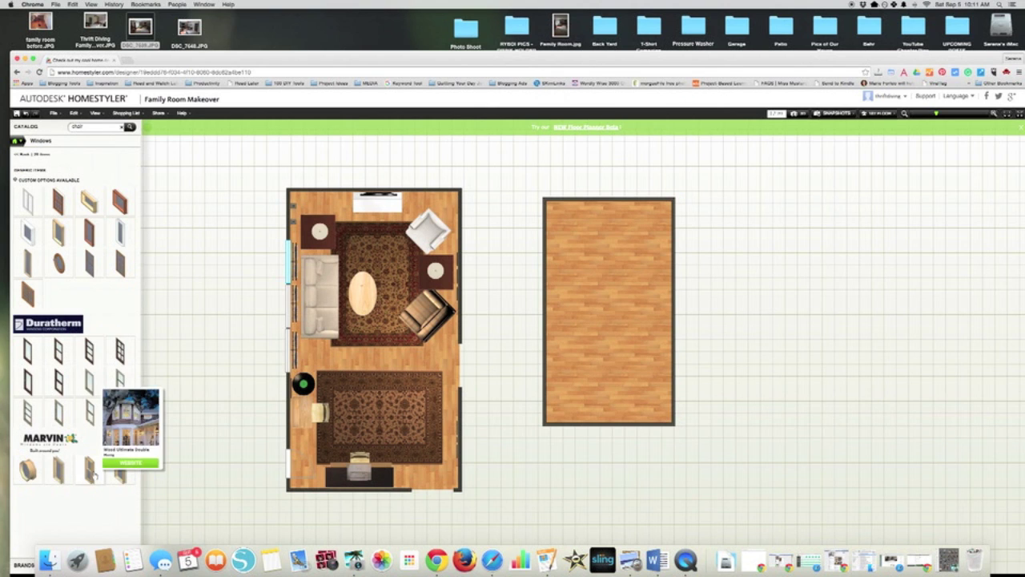
left_click_drag(24, 208, 541, 278)
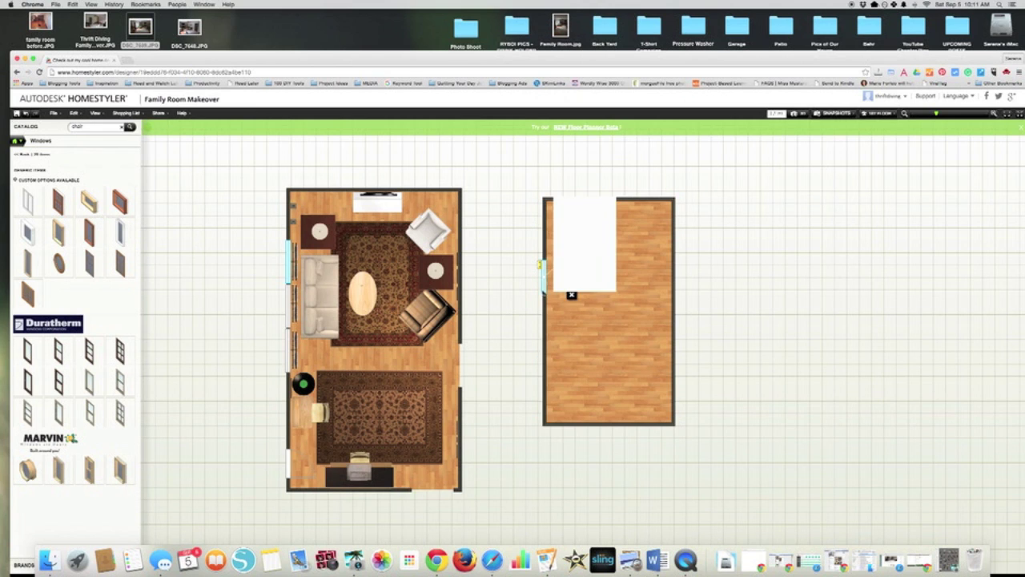
left_click_drag(541, 276, 545, 305)
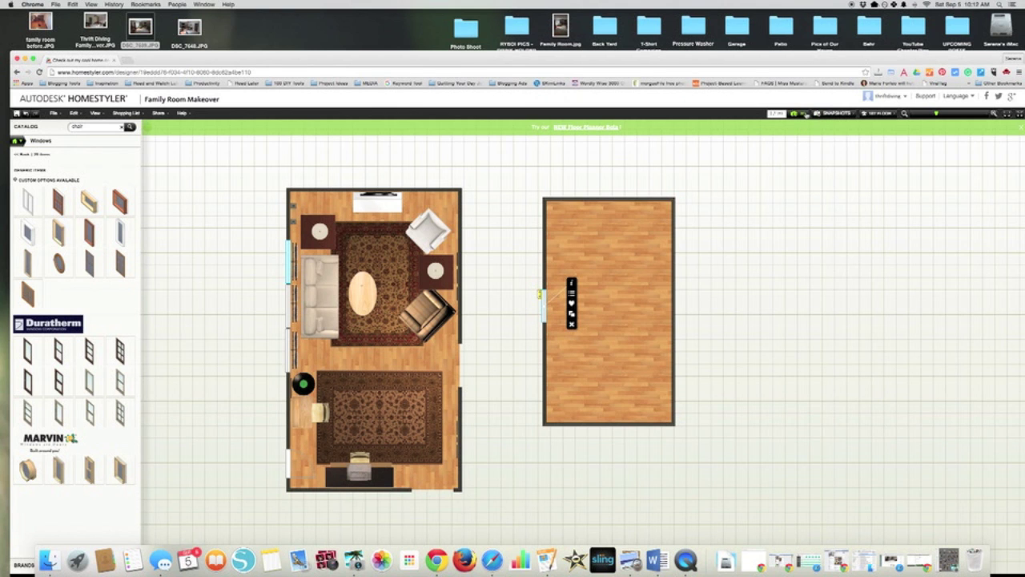
Preview both rooms in 3D and rotate to see another side
left_click(805, 115)
left_click(805, 114)
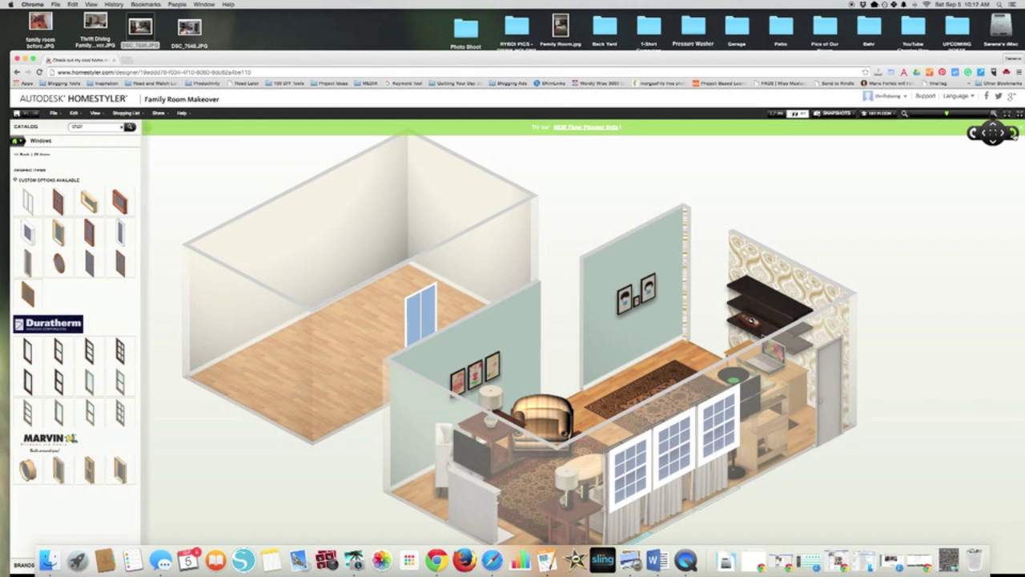
left_click(1014, 132)
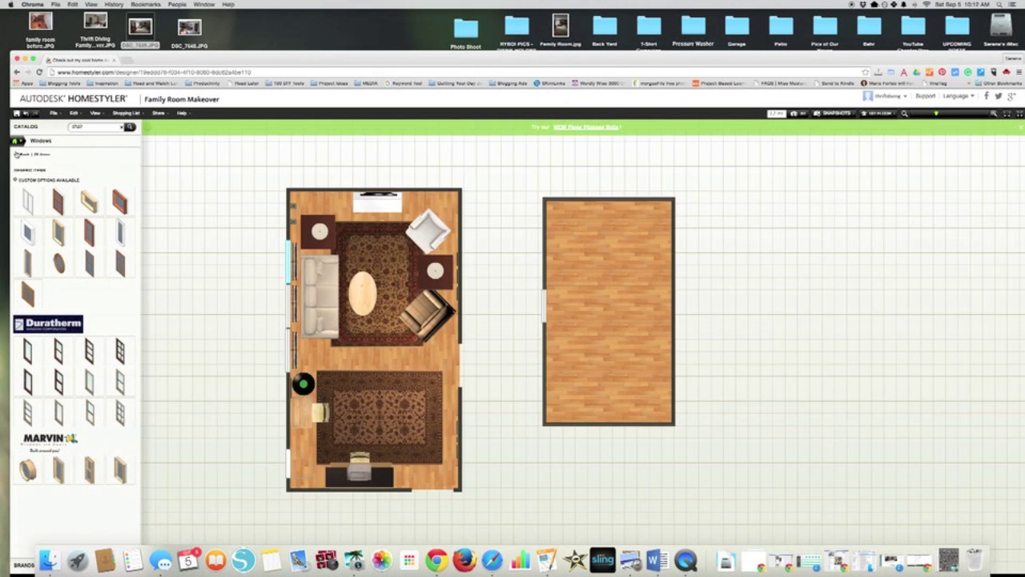
From Bedroom > Beds, place the grey bed near the top of the right-hand room
left_click(19, 141)
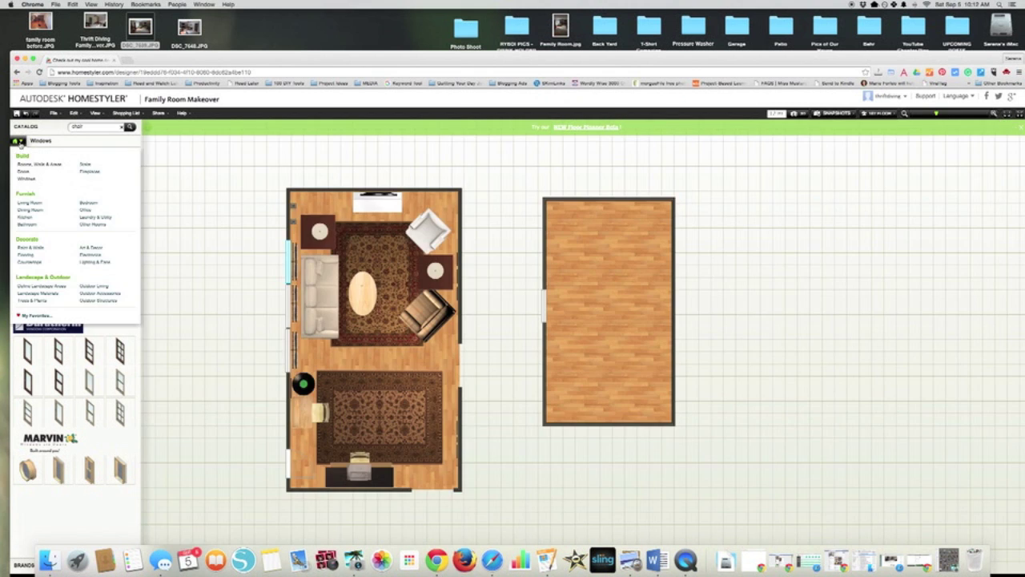
left_click(86, 203)
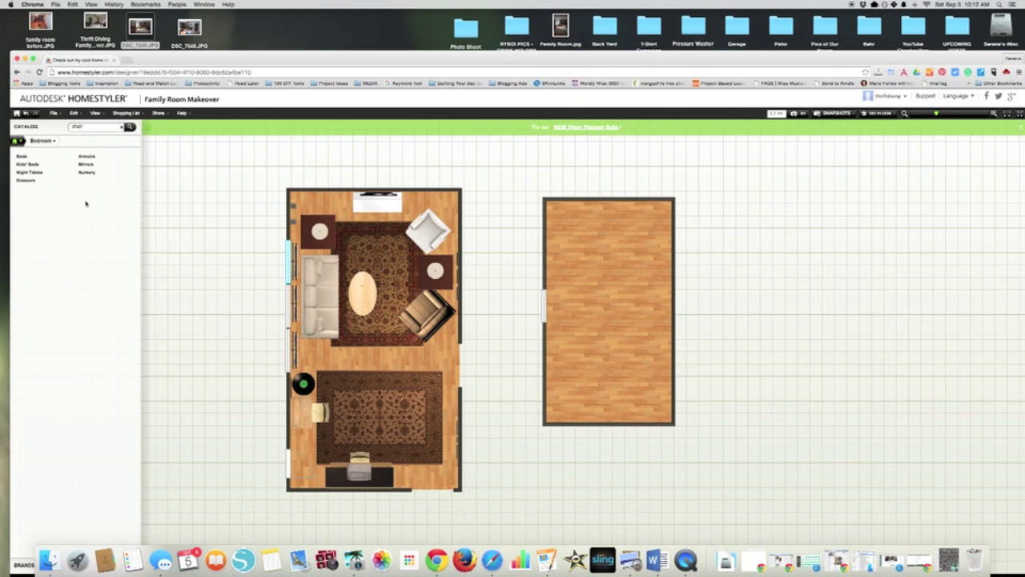
left_click(23, 158)
mouse_move(27, 202)
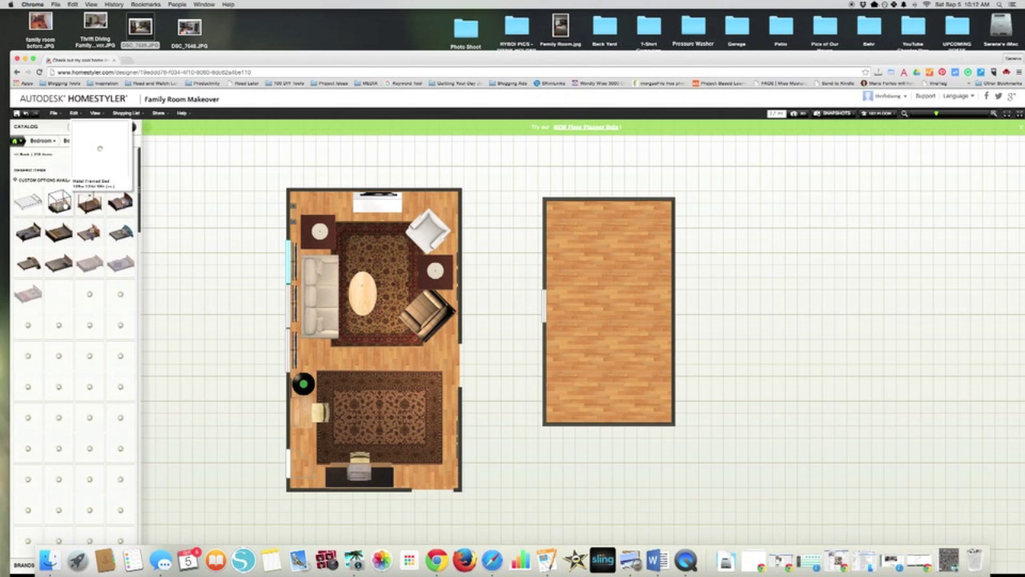
mouse_move(90, 203)
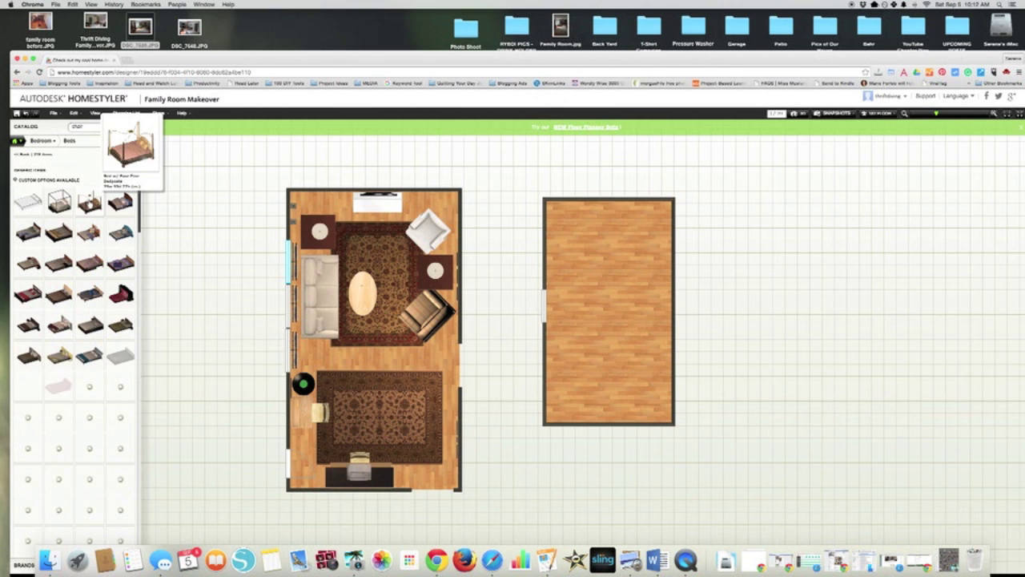
mouse_move(28, 232)
left_click_drag(28, 232, 580, 205)
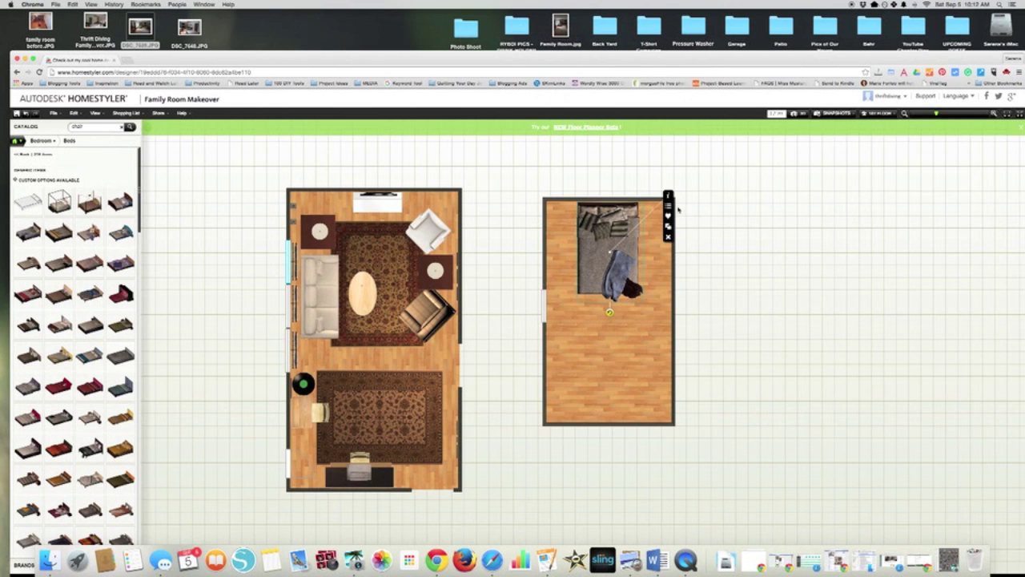
Check the bed in 3D, back in 2D, then in 3D again
left_click(803, 113)
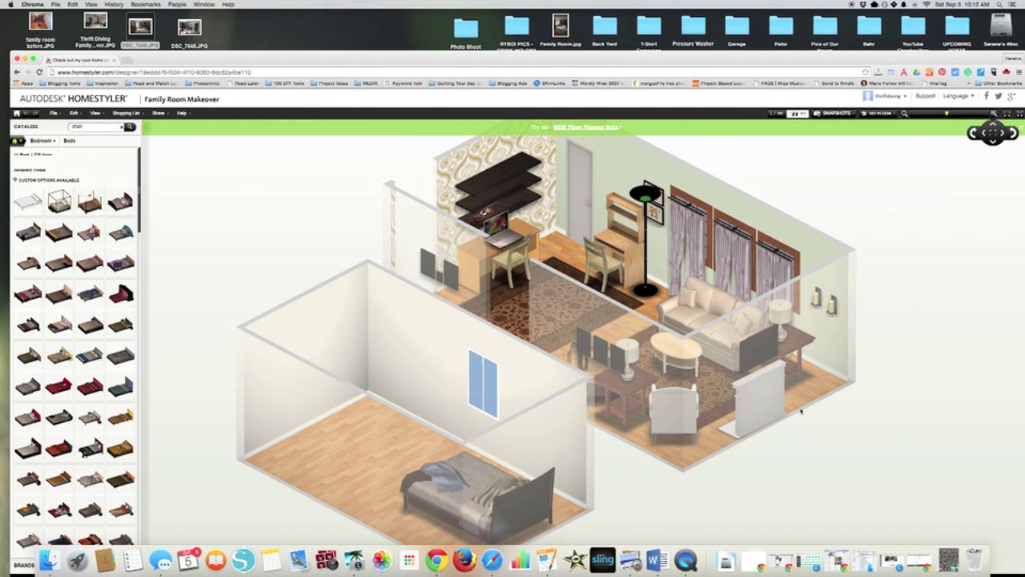
left_click(777, 113)
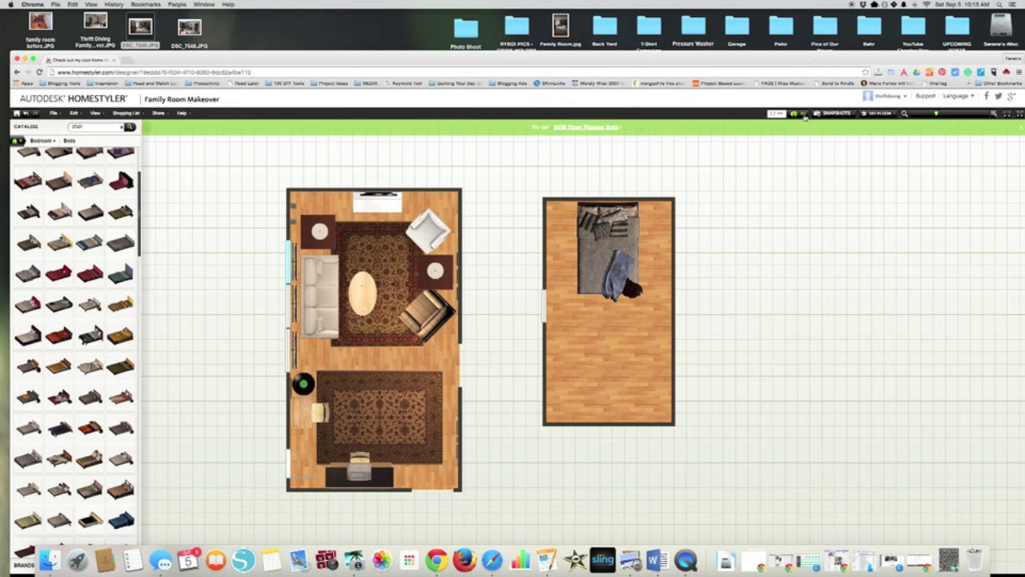
left_click(802, 115)
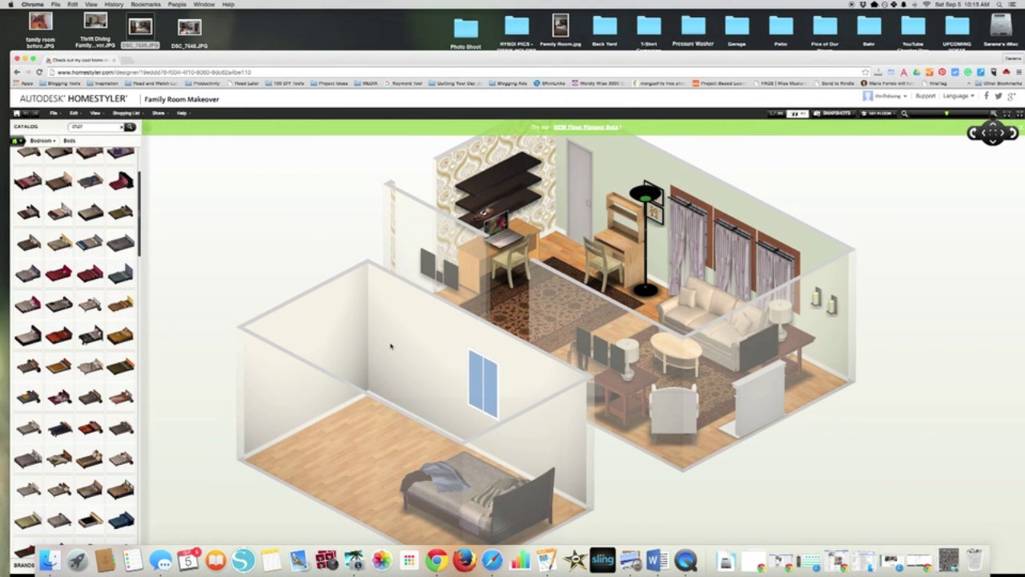
Paint the bedroom wall with the window Reflecting Pool teal from the Blue colour family
left_click(391, 346)
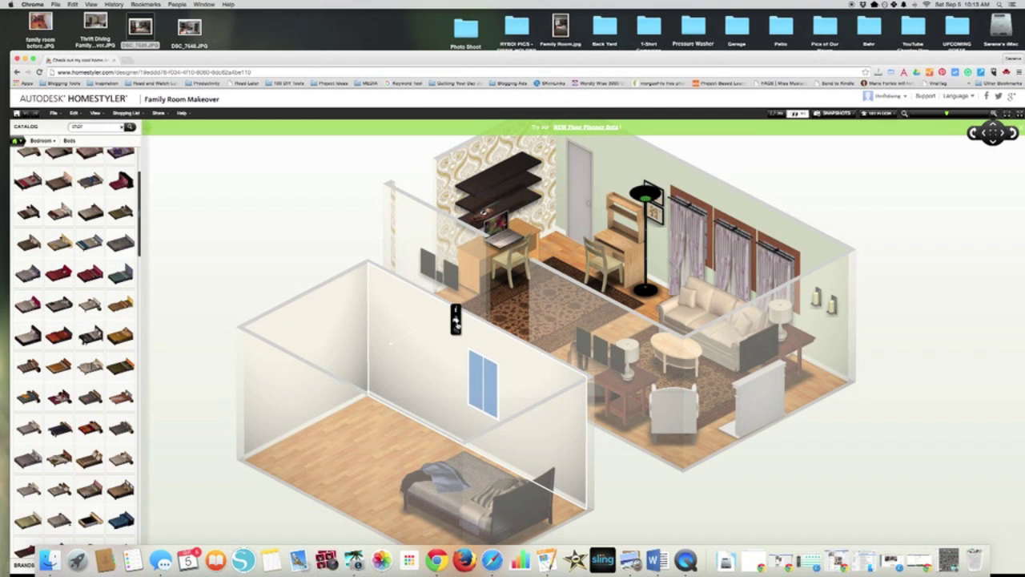
left_click(472, 319)
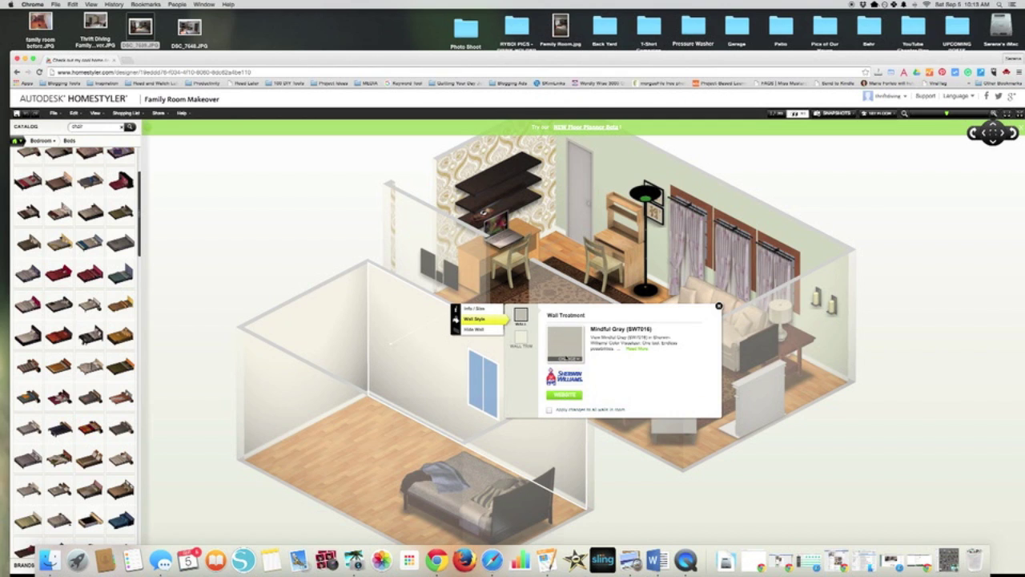
left_click(569, 359)
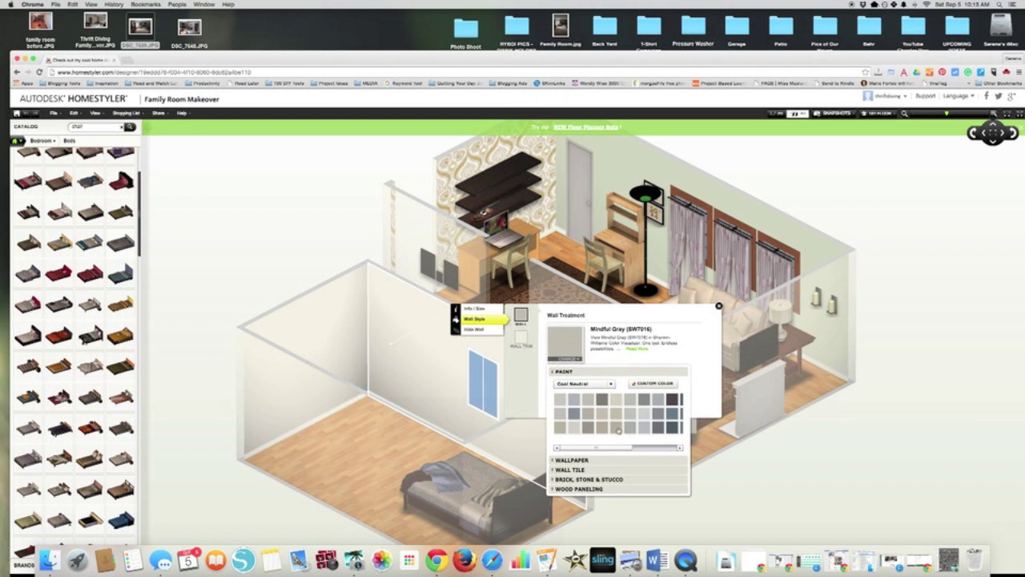
left_click(611, 384)
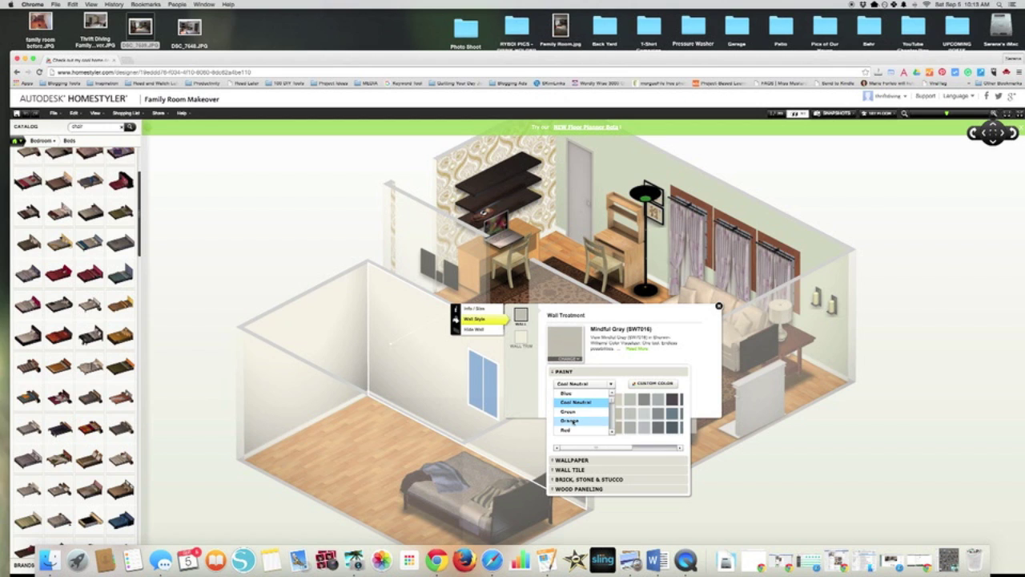
left_click(568, 419)
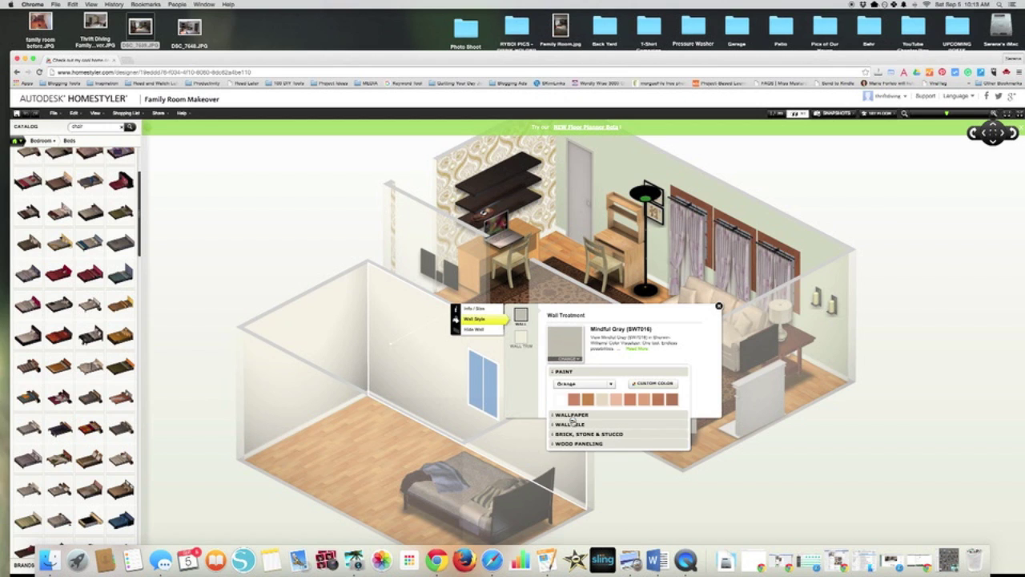
left_click(610, 383)
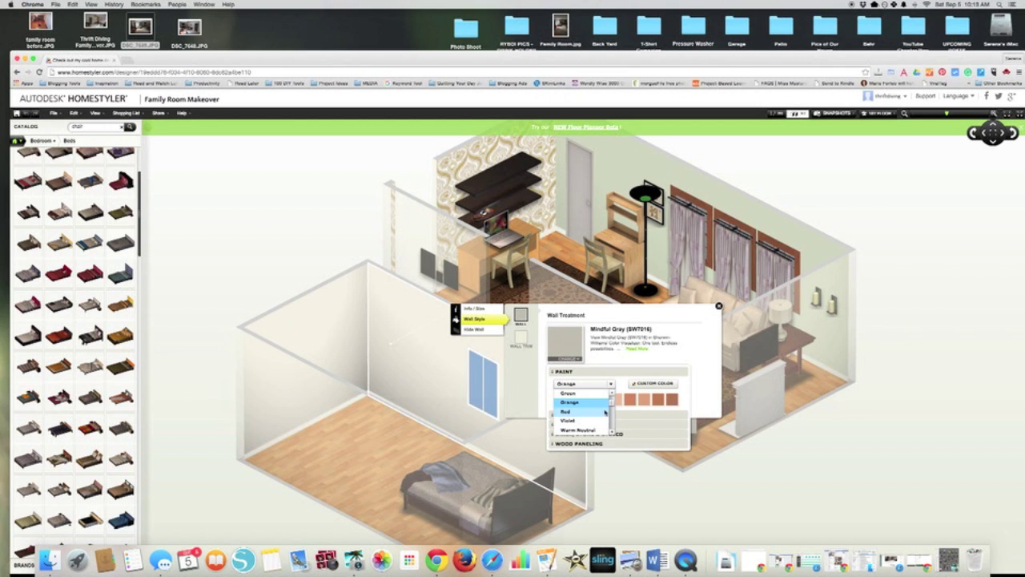
scroll(593, 409, "up", 2)
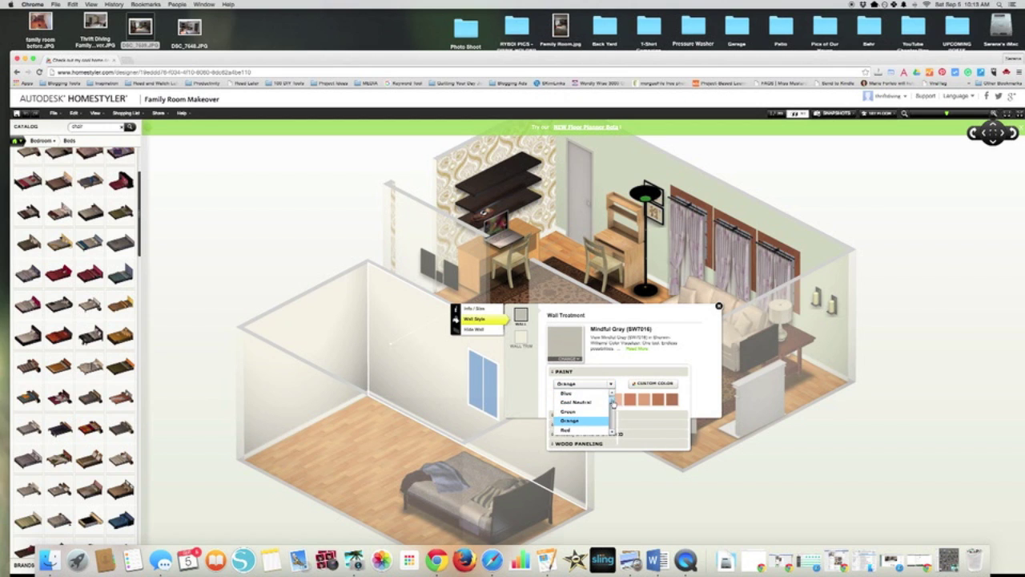
left_click(574, 392)
left_click(614, 404)
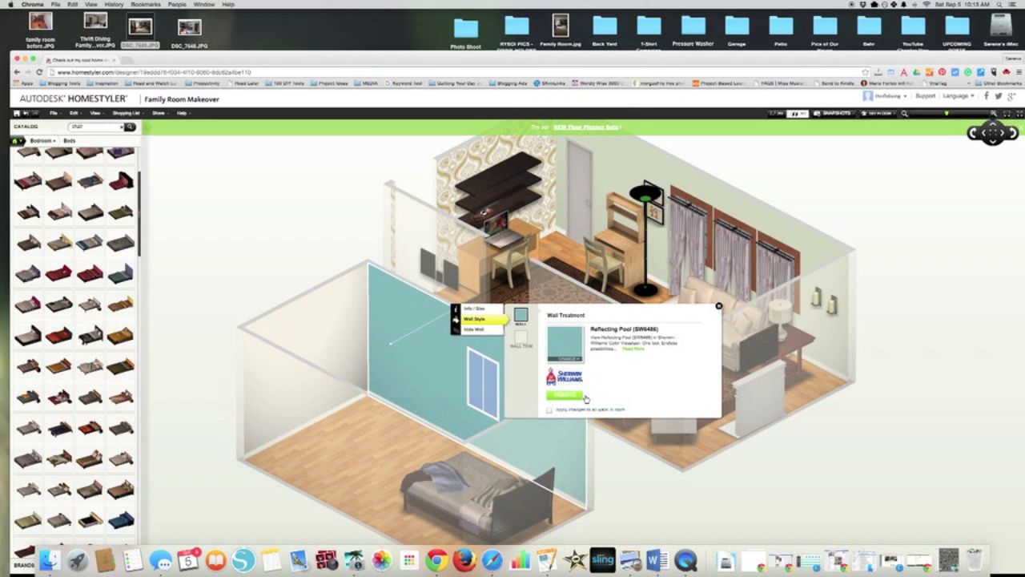
Try Blue-Grey Wall Covering and Teak Paneling on the left wall, then paint it Oceanside blue
left_click(326, 333)
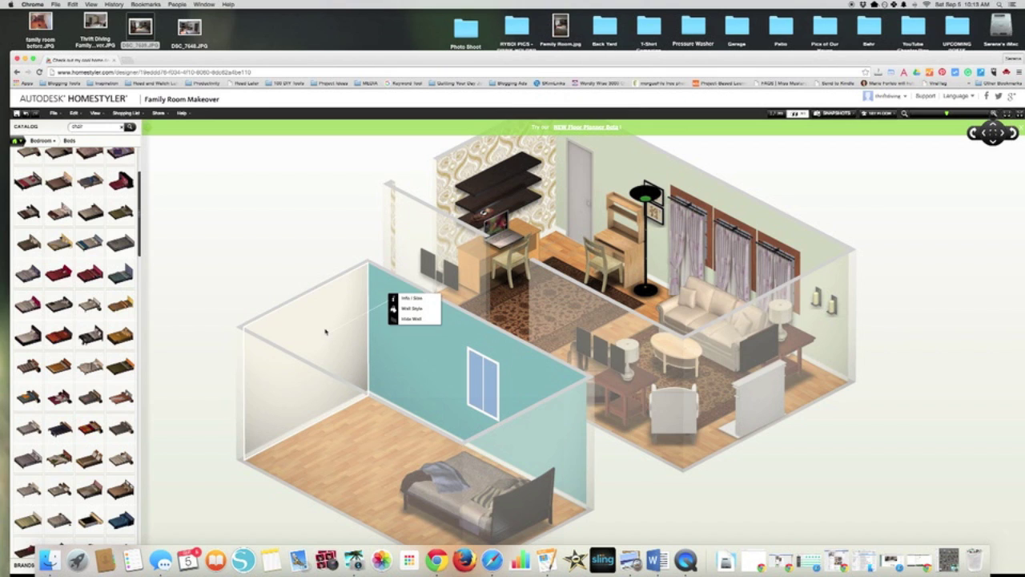
left_click(410, 308)
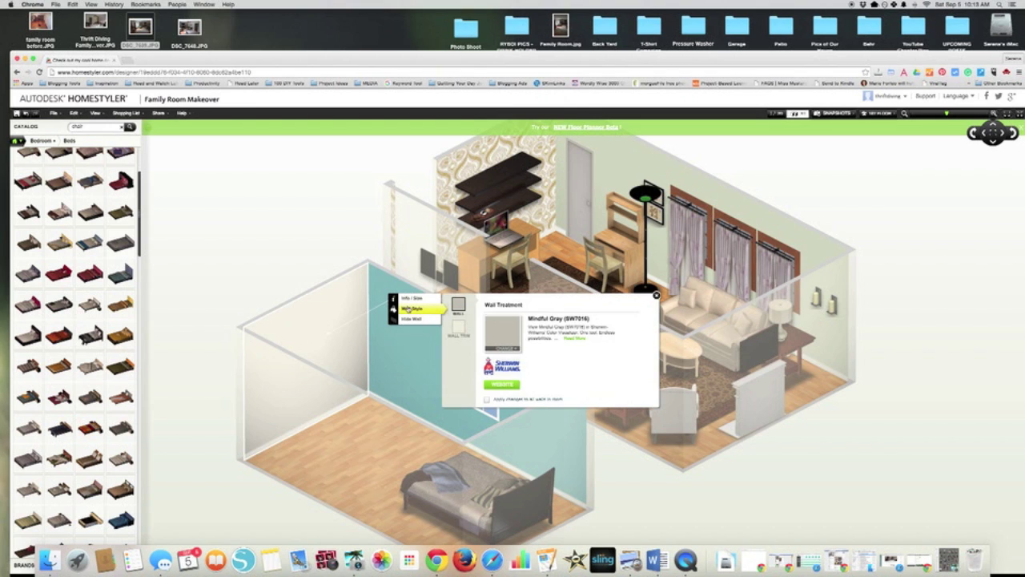
left_click(508, 450)
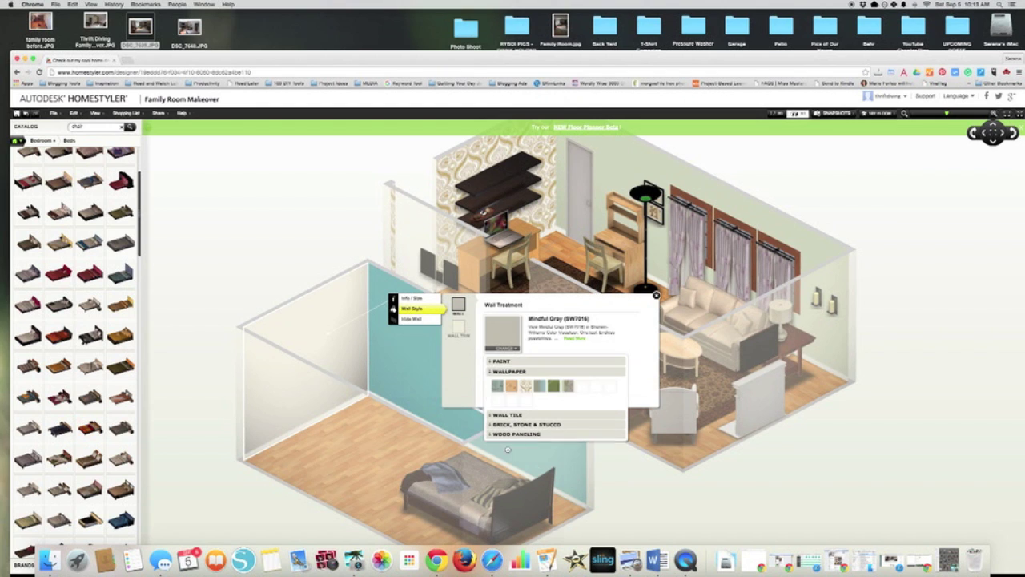
left_click(539, 386)
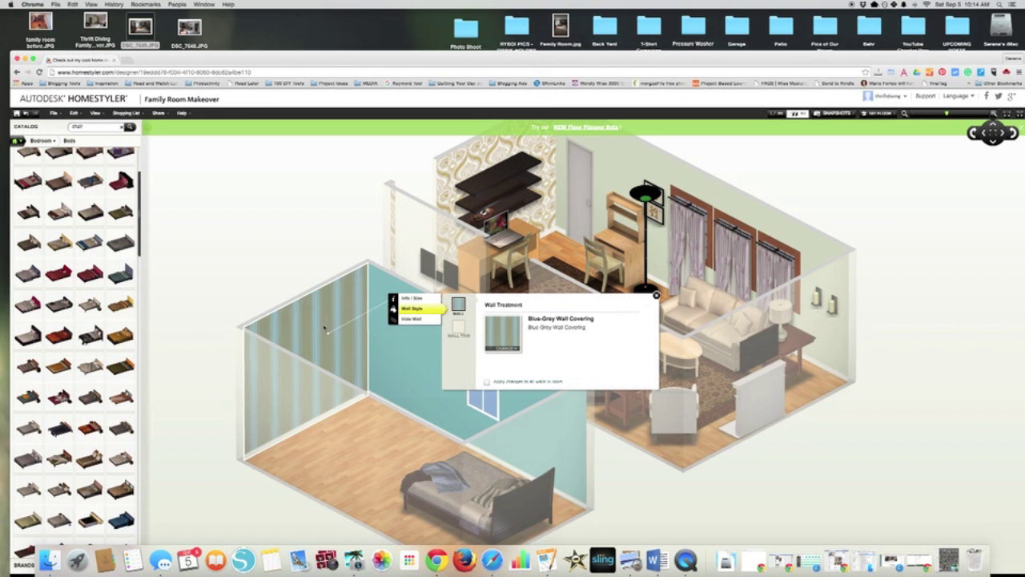
left_click(508, 350)
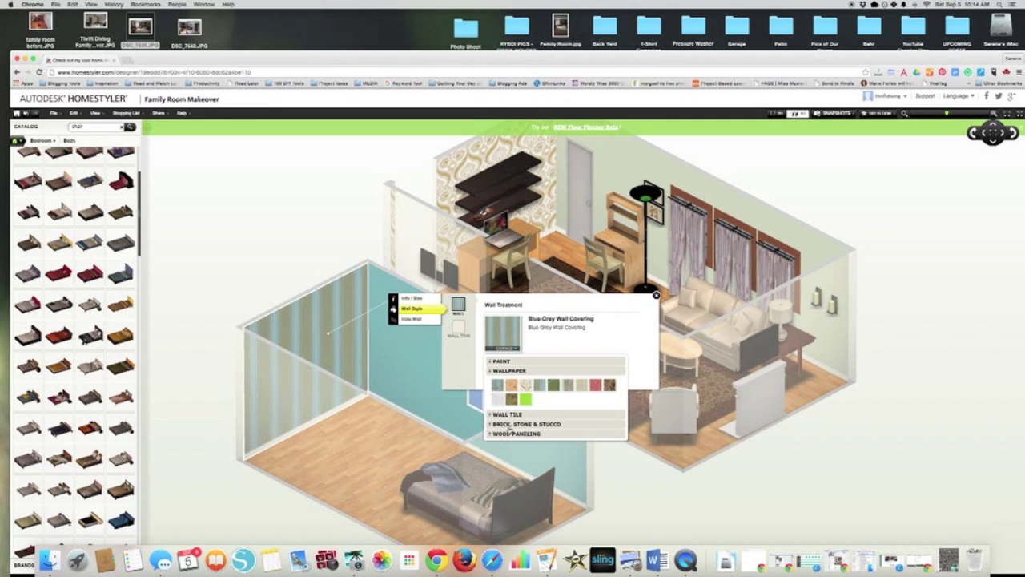
left_click(513, 434)
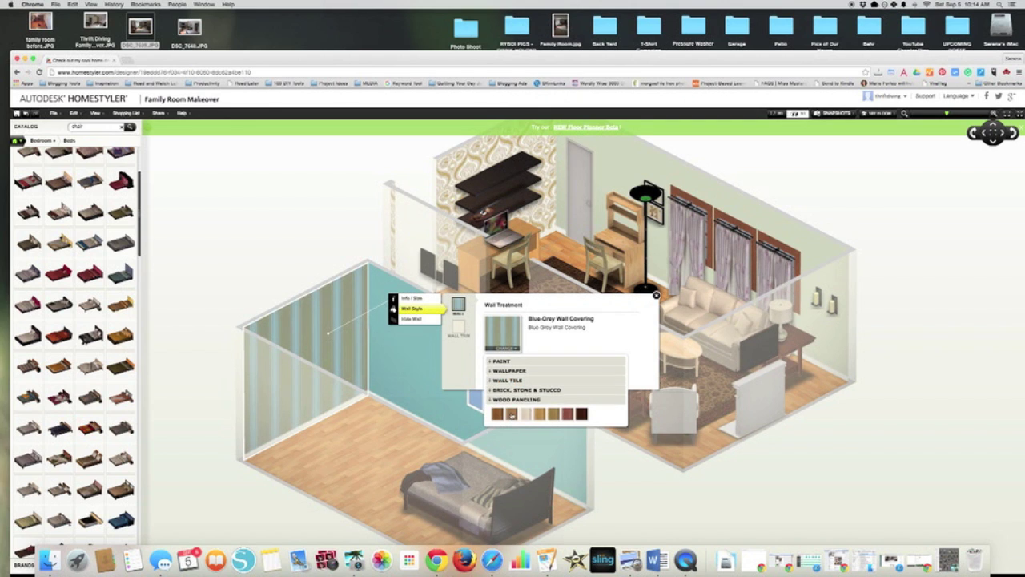
left_click(512, 414)
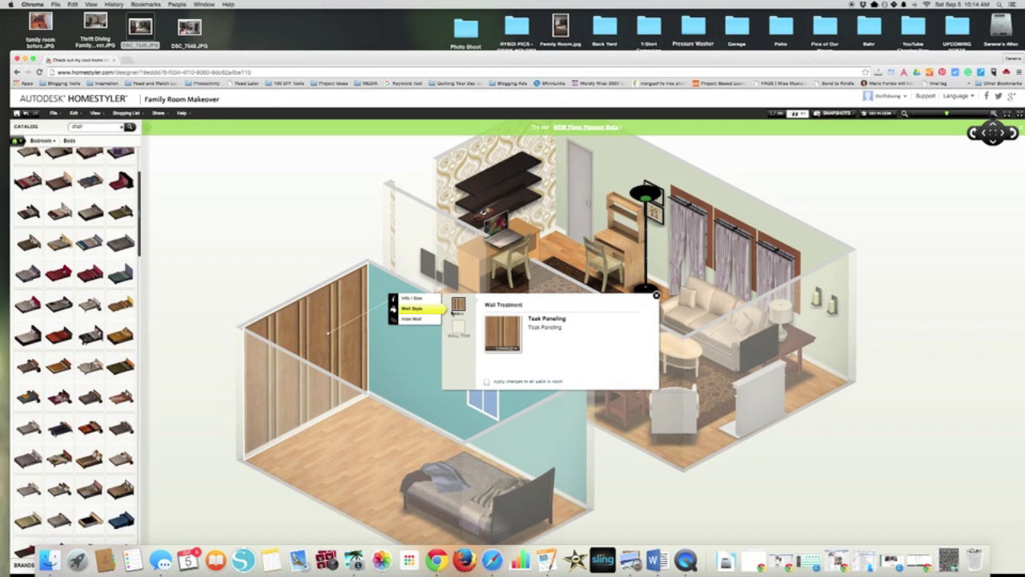
left_click(510, 348)
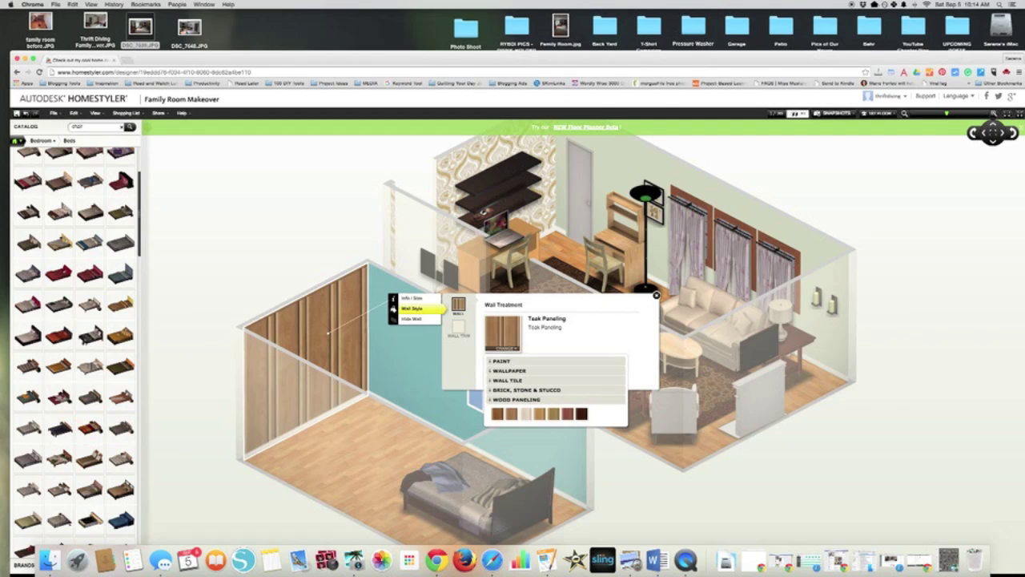
left_click(504, 361)
left_click(567, 390)
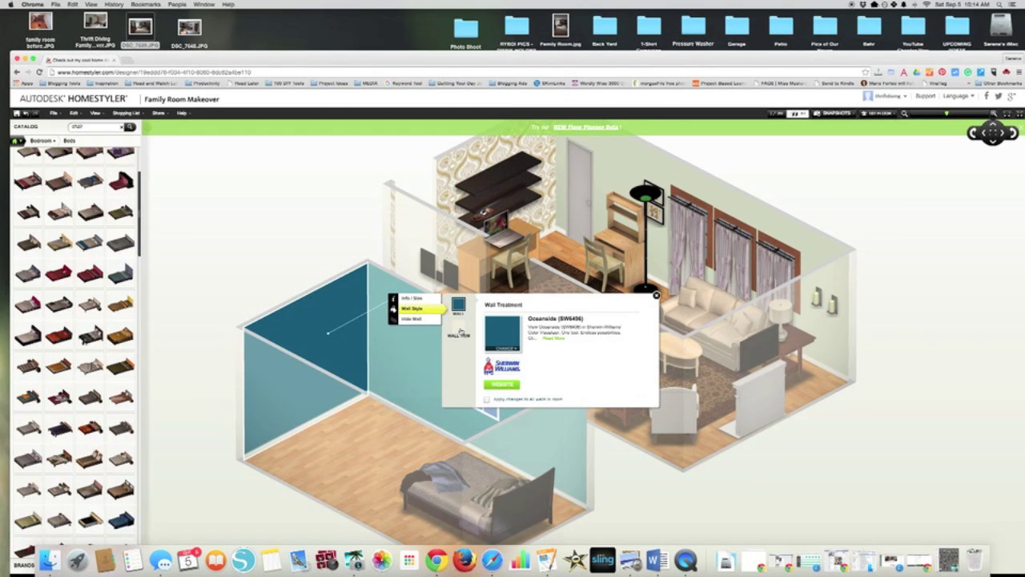
Pick a new paint colour for the wall trim
left_click(460, 330)
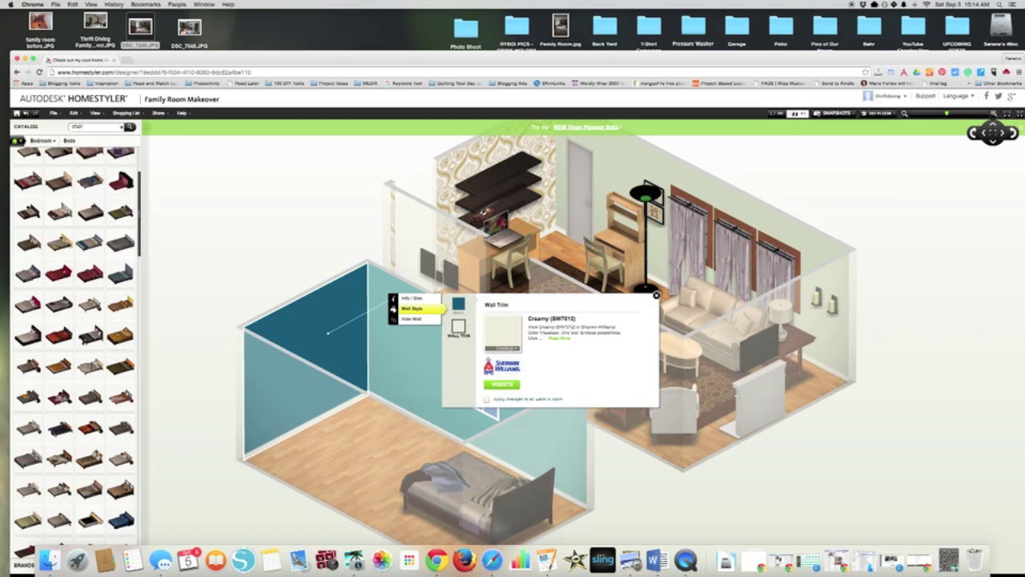
left_click(503, 348)
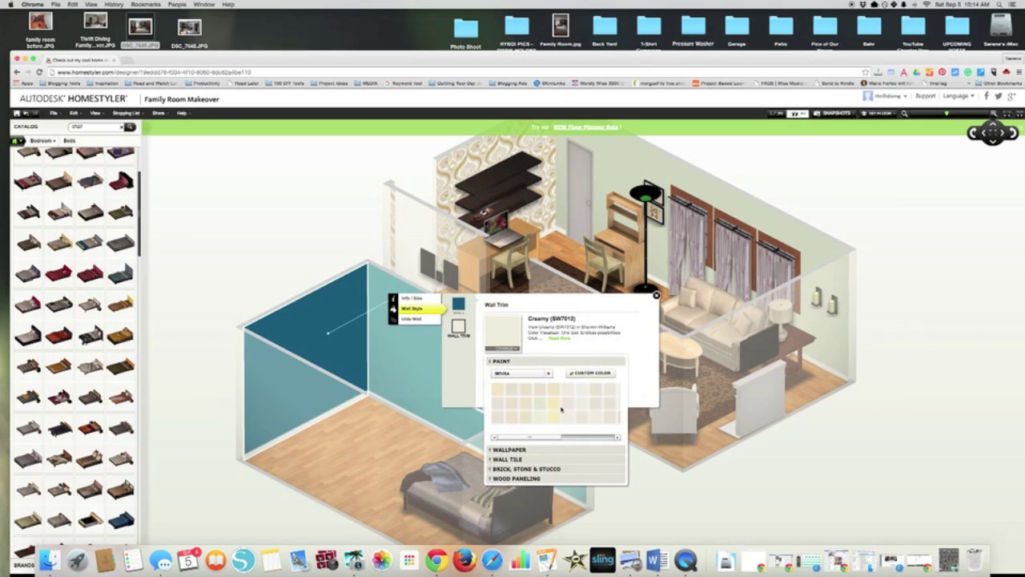
left_click(599, 390)
From Dining Room > Dining Sets, place a round dining set below the bed in 2D
left_click(498, 385)
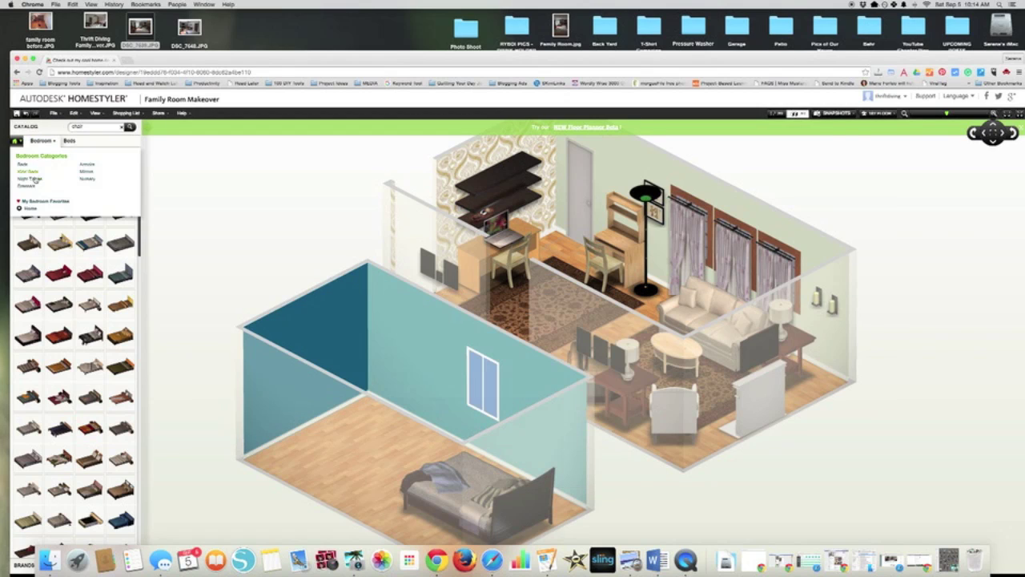
left_click(18, 141)
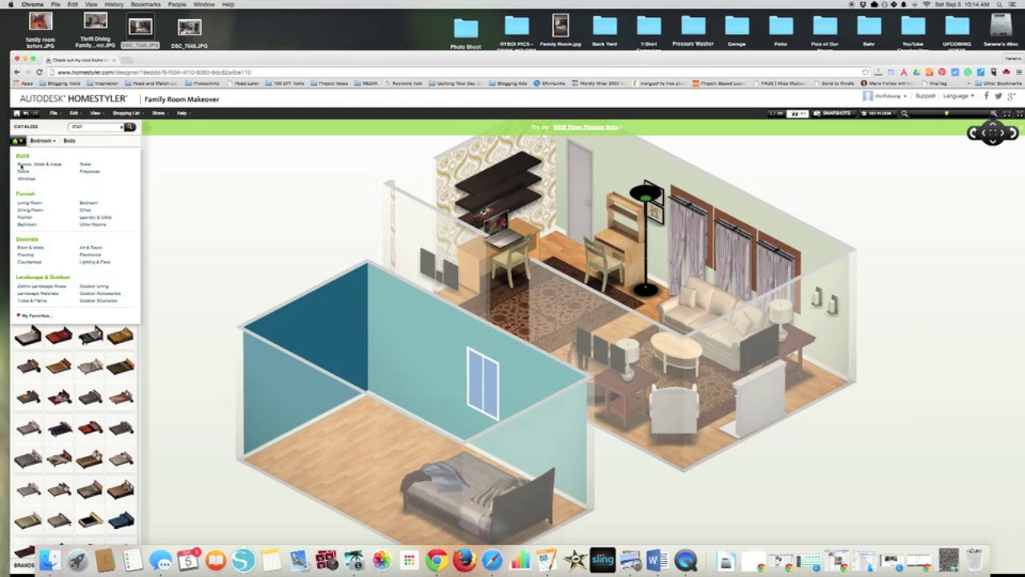
left_click(32, 211)
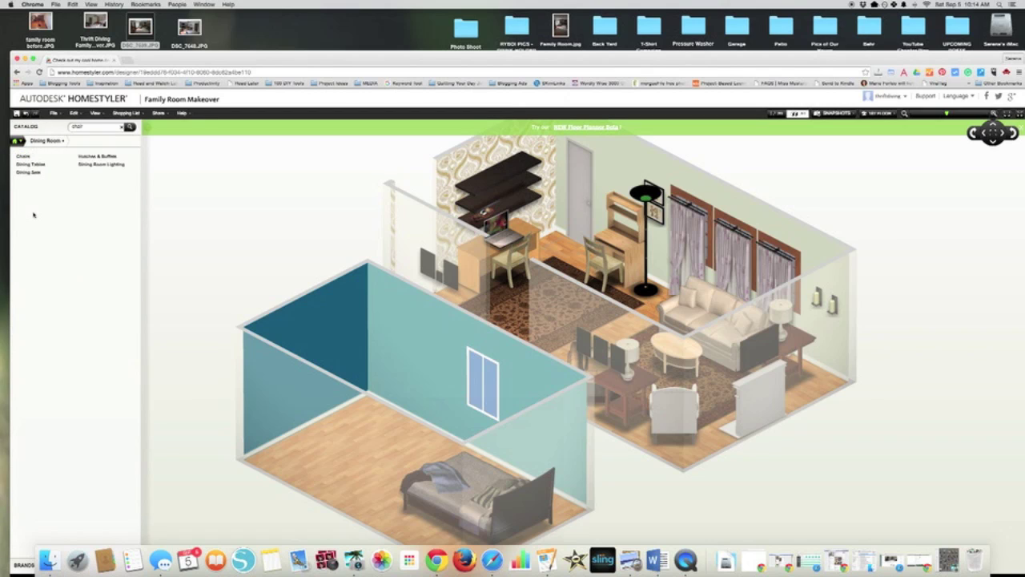
left_click(35, 171)
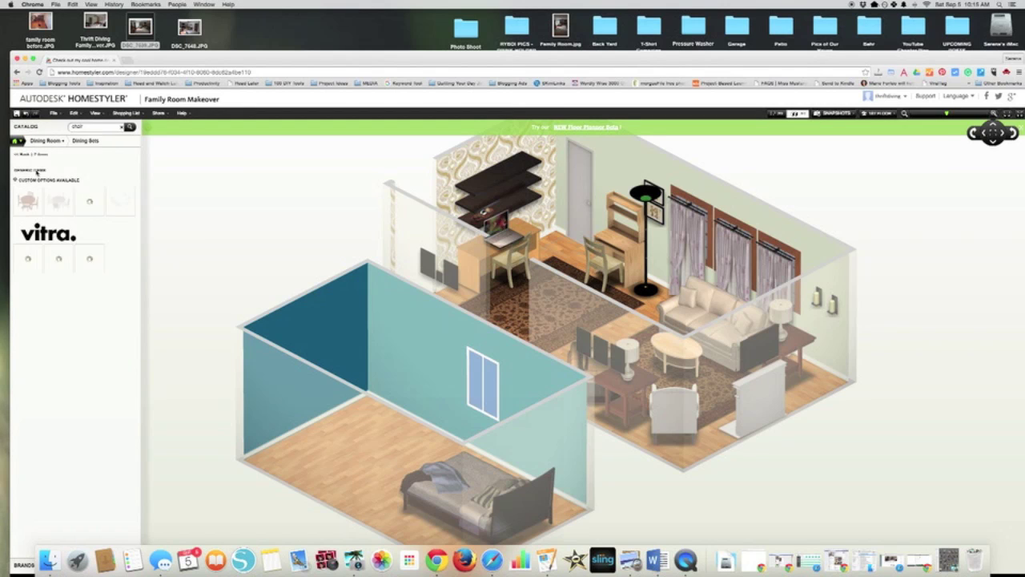
left_click_drag(27, 200, 380, 407)
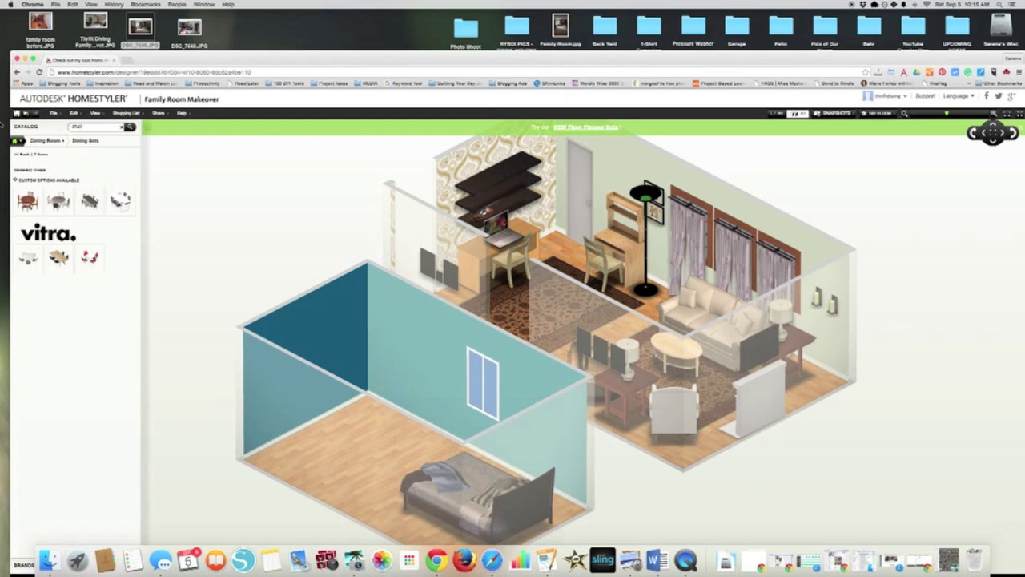
left_click(777, 114)
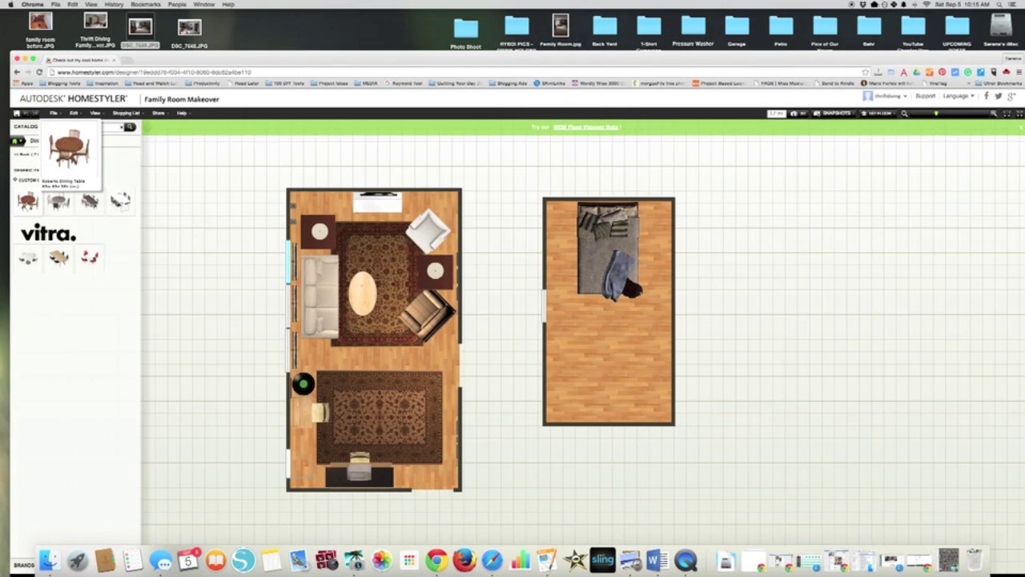
left_click_drag(28, 201, 615, 352)
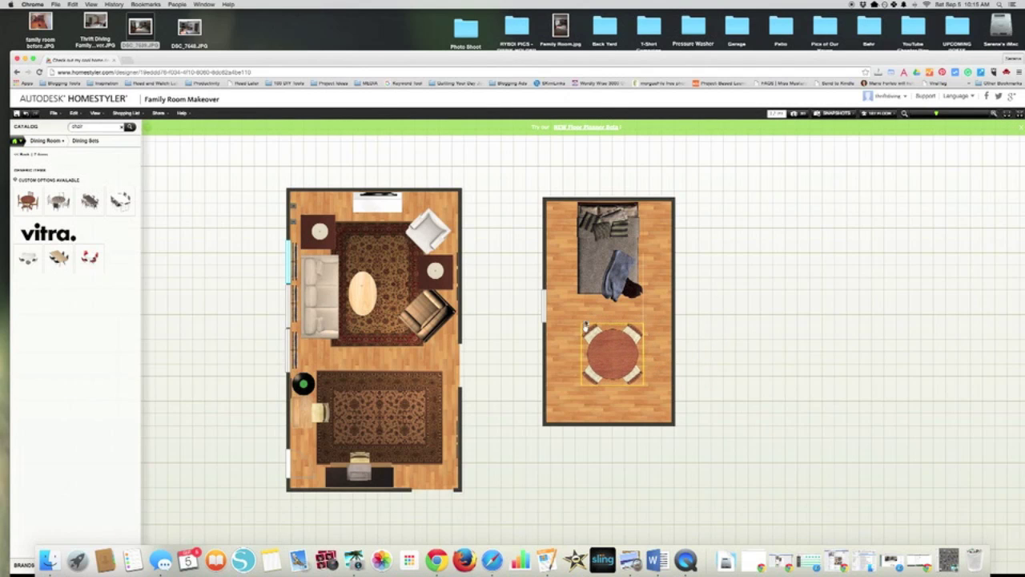
Switch to 3D and rotate around the rooms to check the dining set
left_click(796, 113)
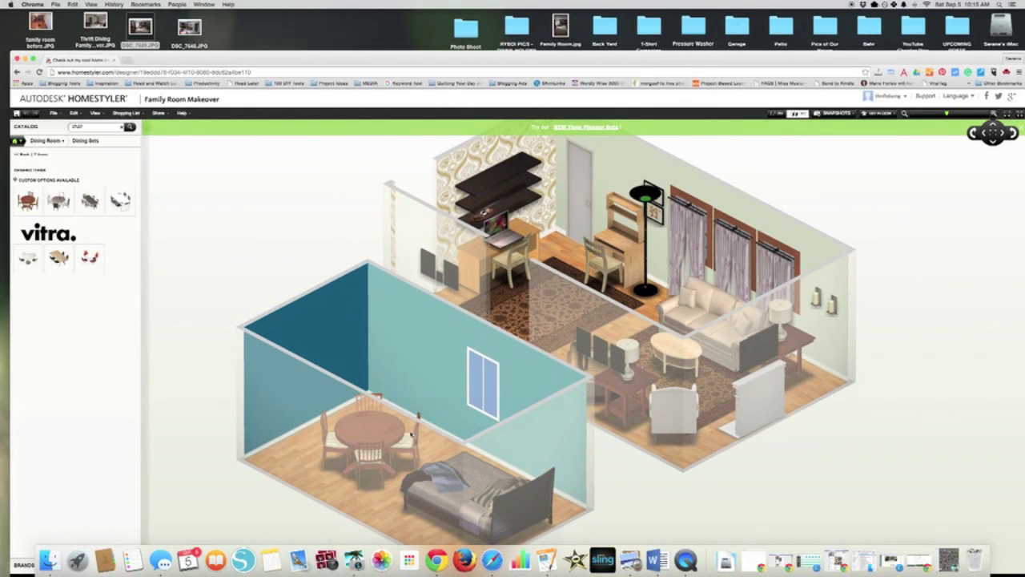
left_click(1012, 133)
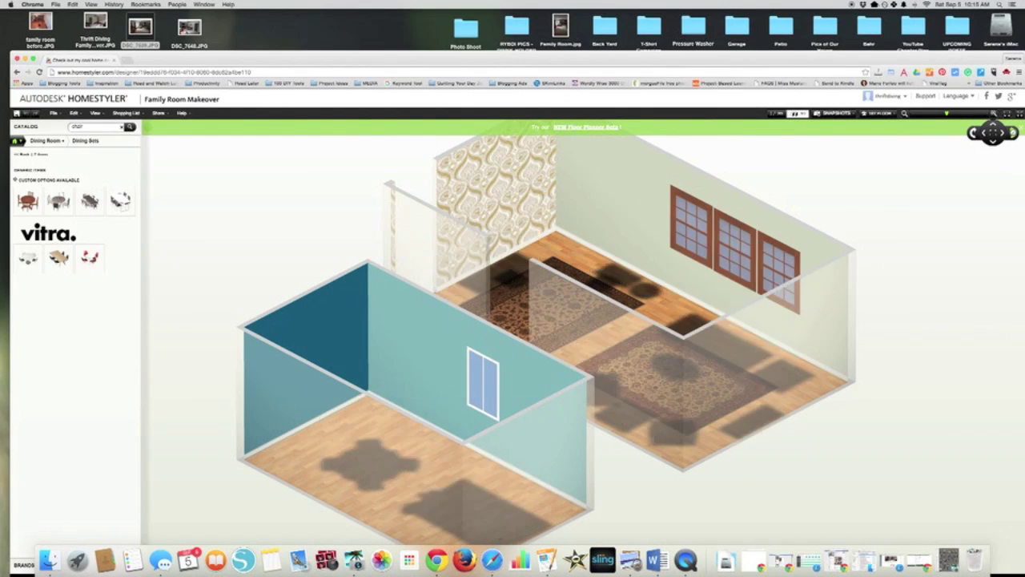
left_click(1012, 132)
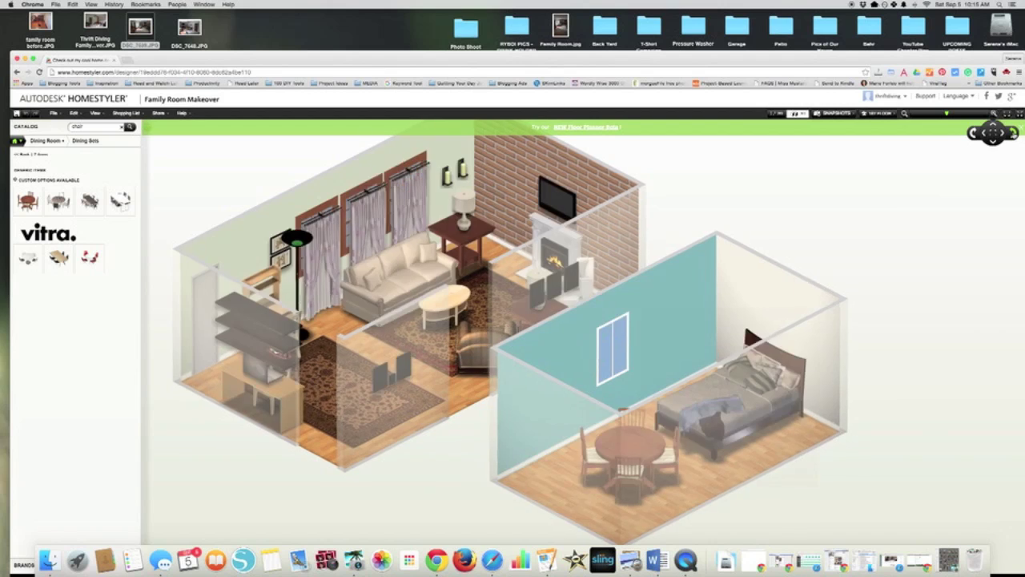
left_click(1013, 133)
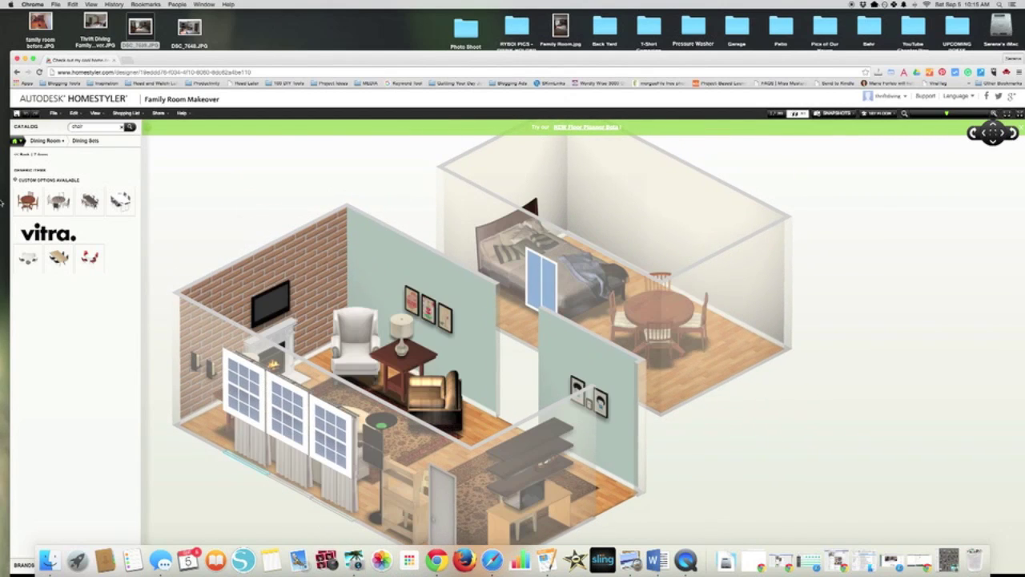
left_click(20, 141)
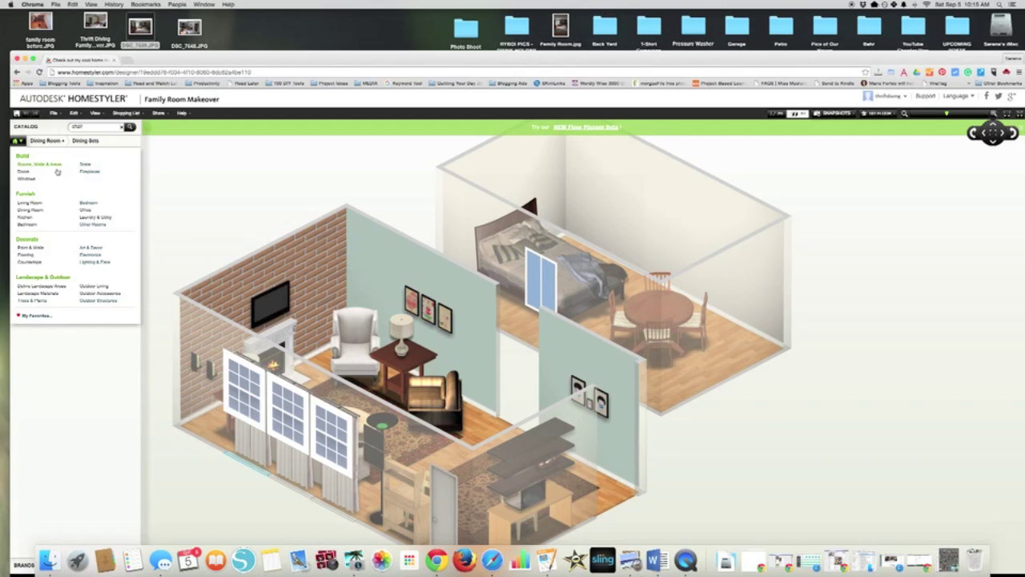
Place an LED TV from Electronics > Televisions in the bedroom, check in 3D, and select it
left_click(92, 255)
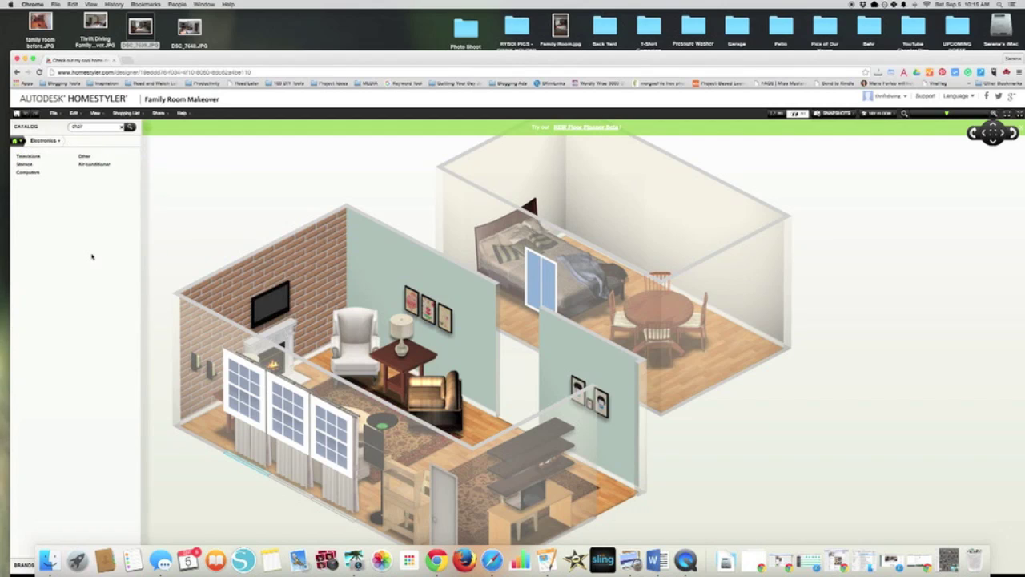
left_click(30, 156)
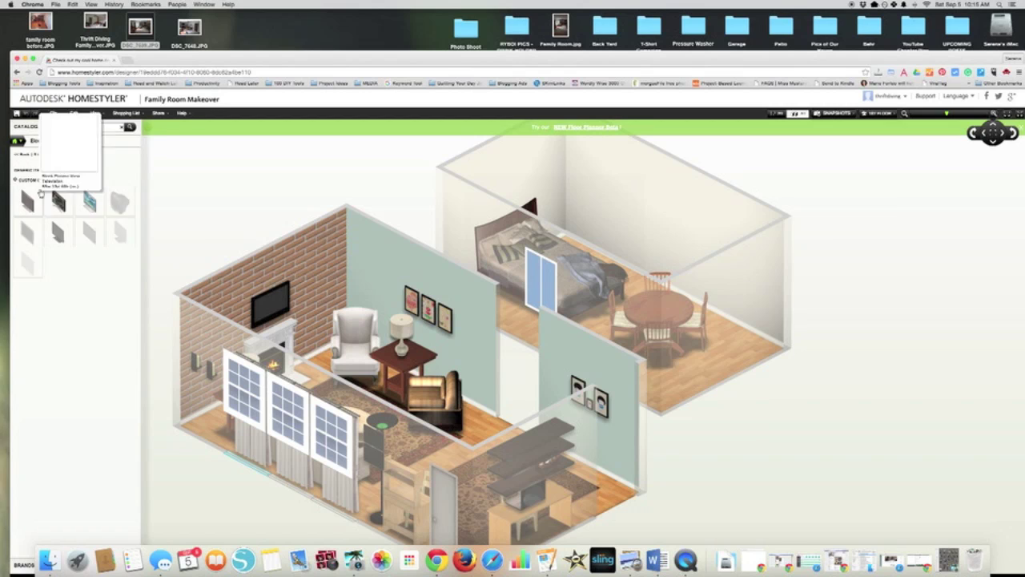
mouse_move(120, 203)
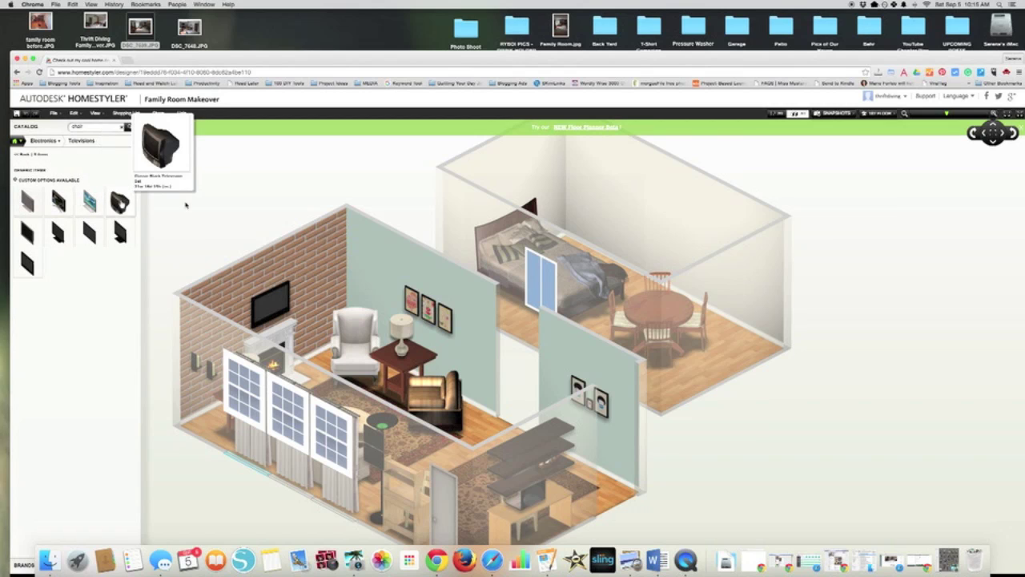
left_click(777, 113)
mouse_move(109, 213)
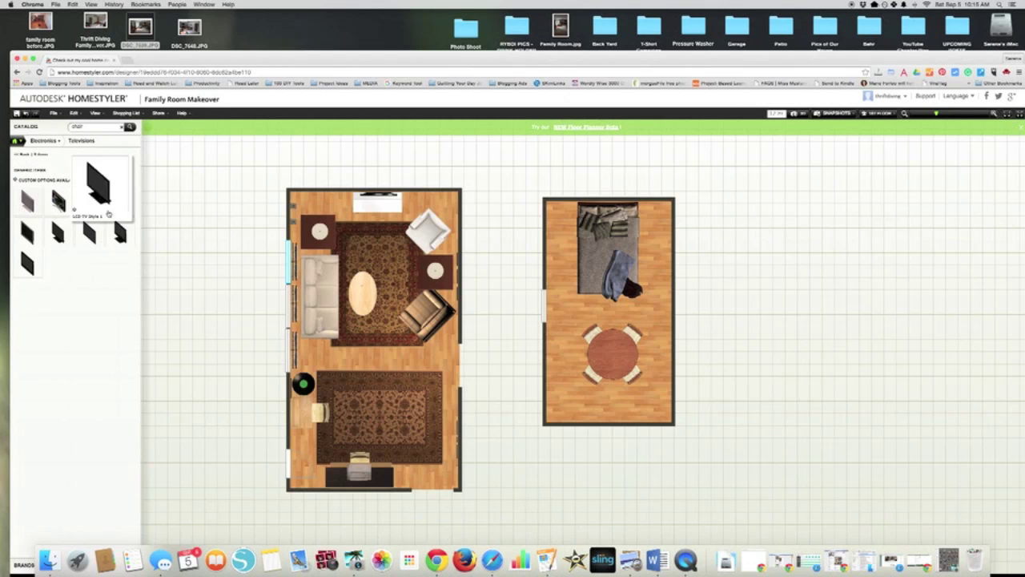
left_click_drag(120, 205, 613, 353)
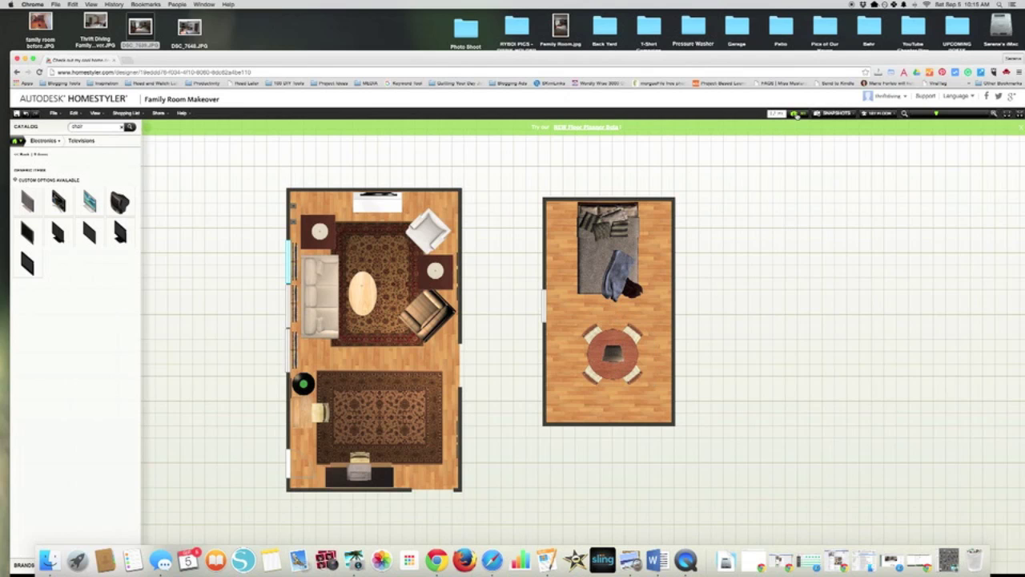
left_click(798, 115)
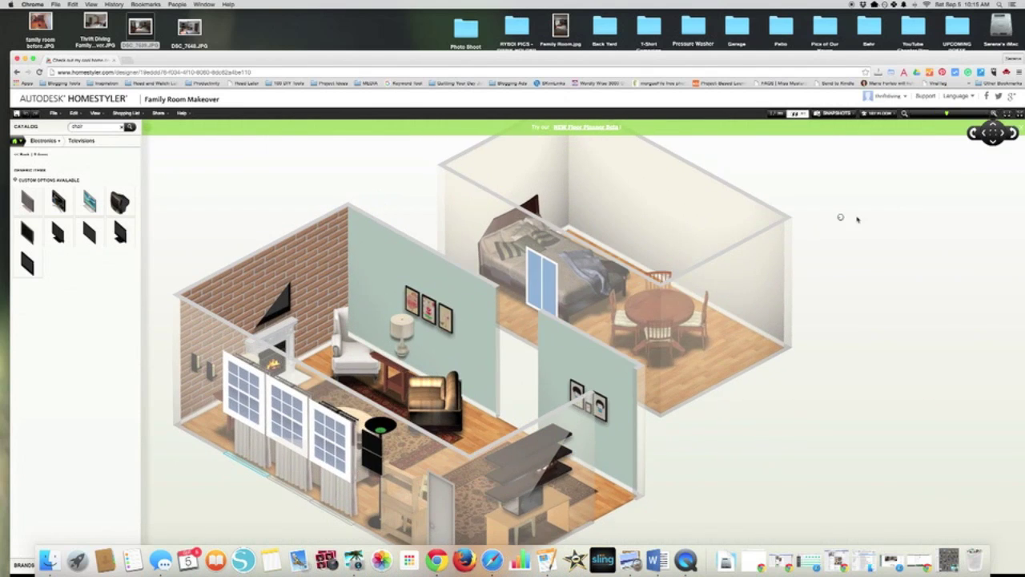
left_click(776, 114)
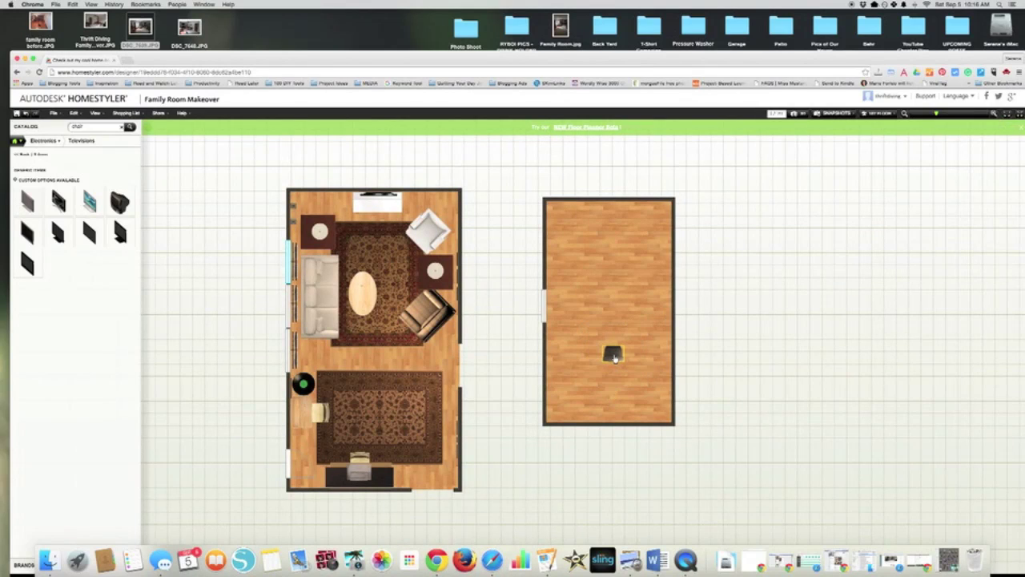
left_click(615, 357)
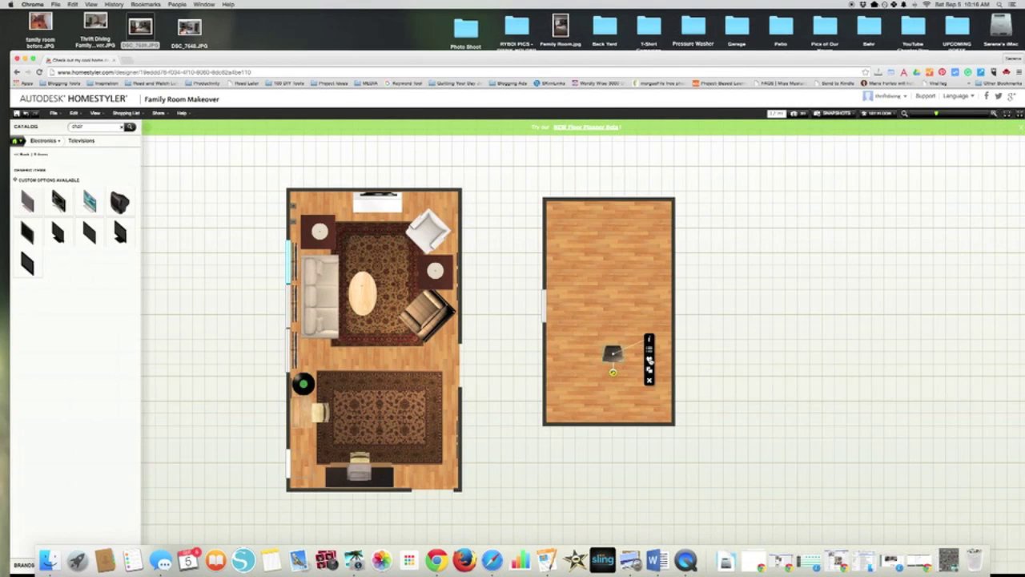
mouse_move(650, 359)
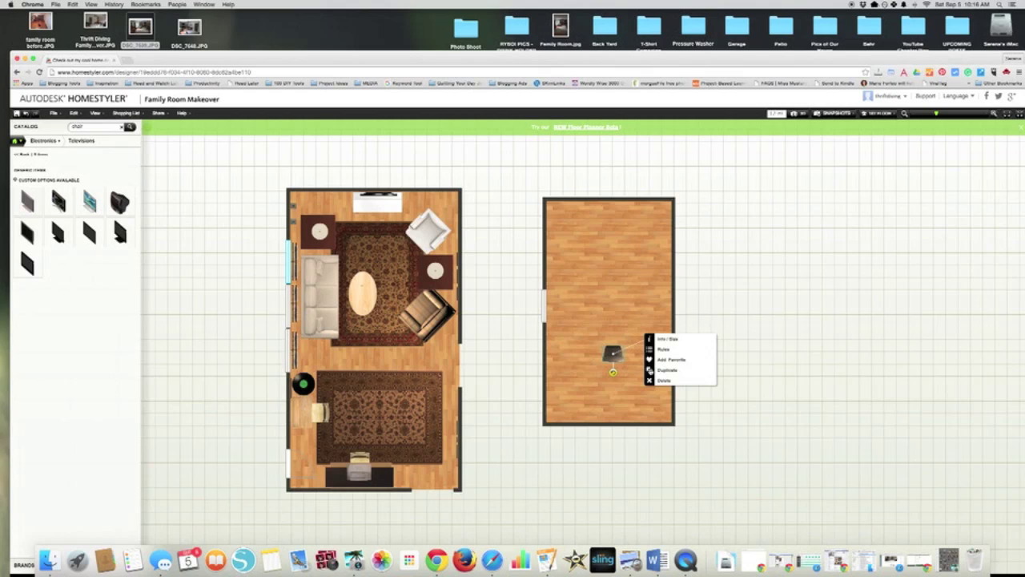
left_click(650, 369)
left_click_drag(616, 353, 615, 315)
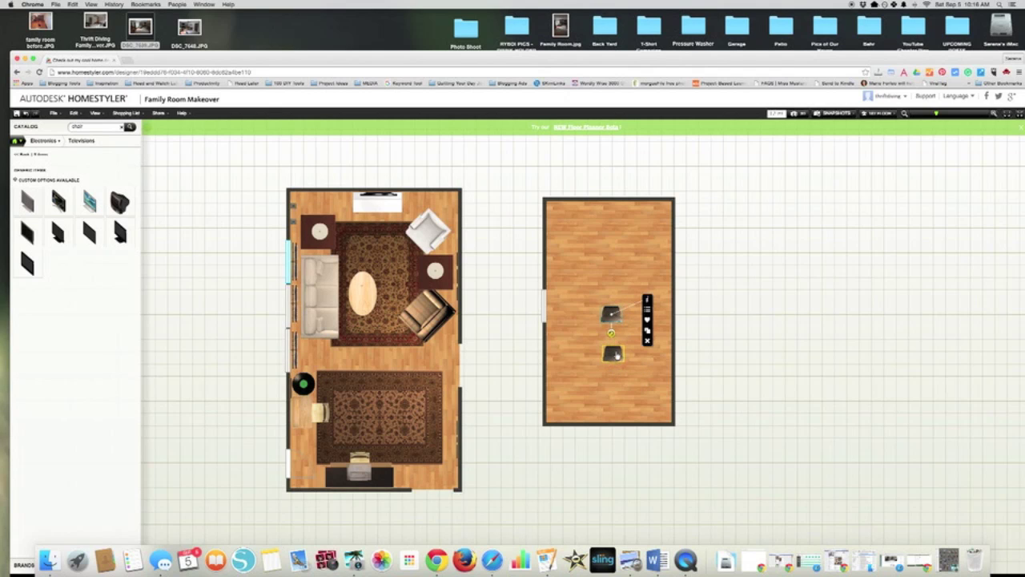
left_click(647, 342)
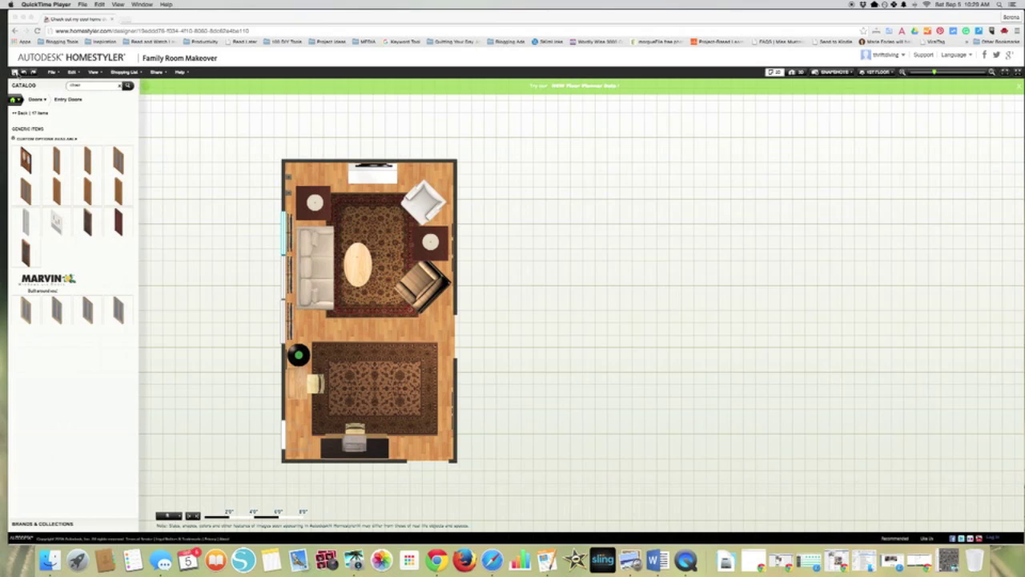
Open File > Print and replace the '1ST FLOOR' header with 'Family Room'
left_click(55, 73)
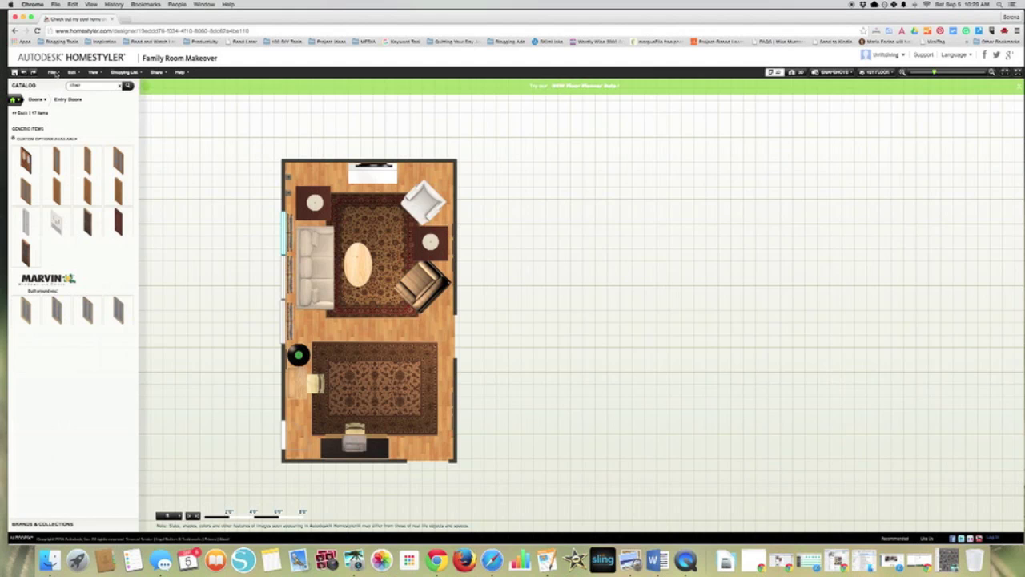
left_click(58, 73)
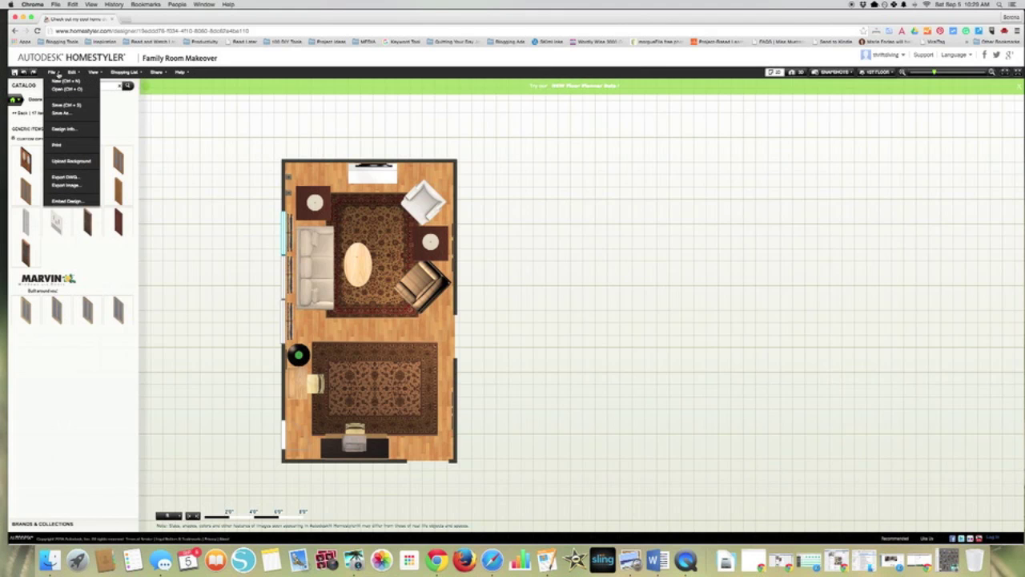
left_click(57, 146)
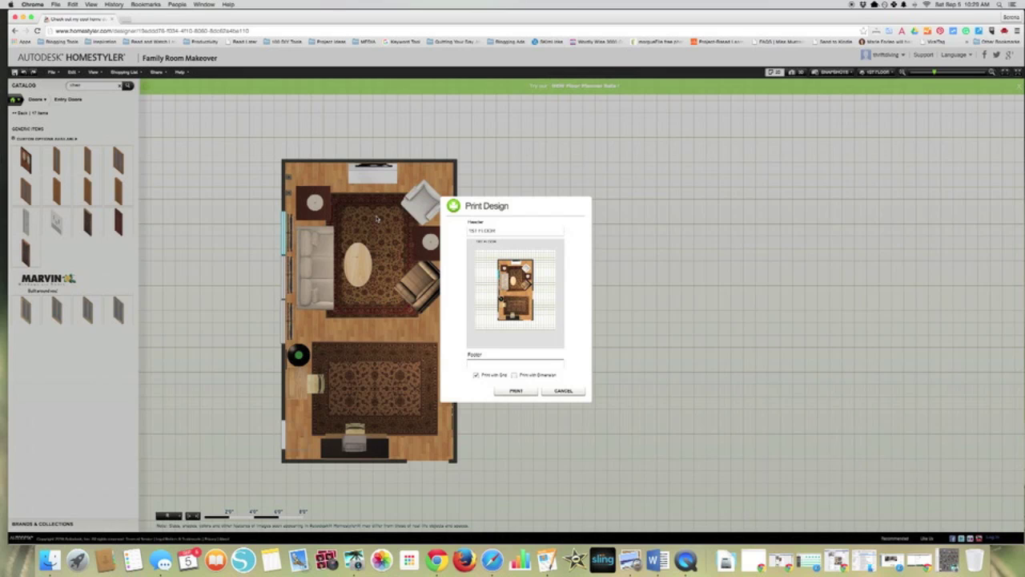
left_click_drag(499, 231, 466, 231)
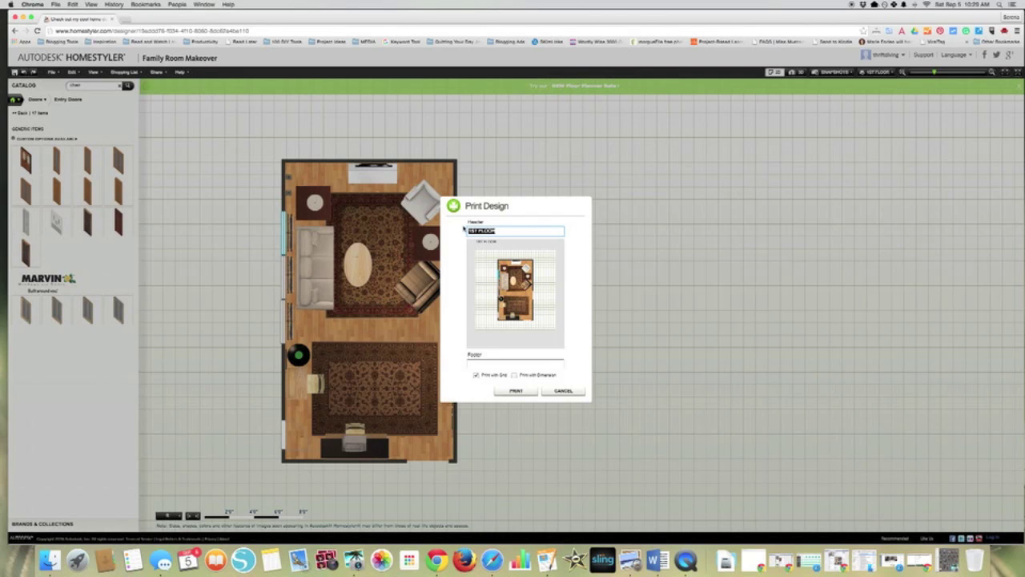
type("Family Room Makeover")
Leave both Print with Grid and Print with Dimension turned off
left_click(477, 375)
left_click(515, 375)
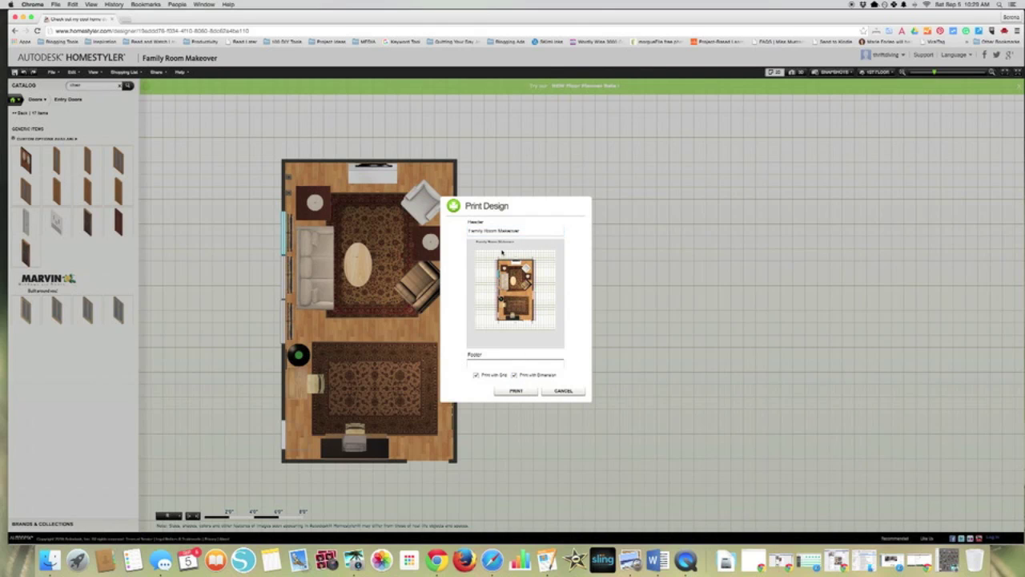
left_click(475, 375)
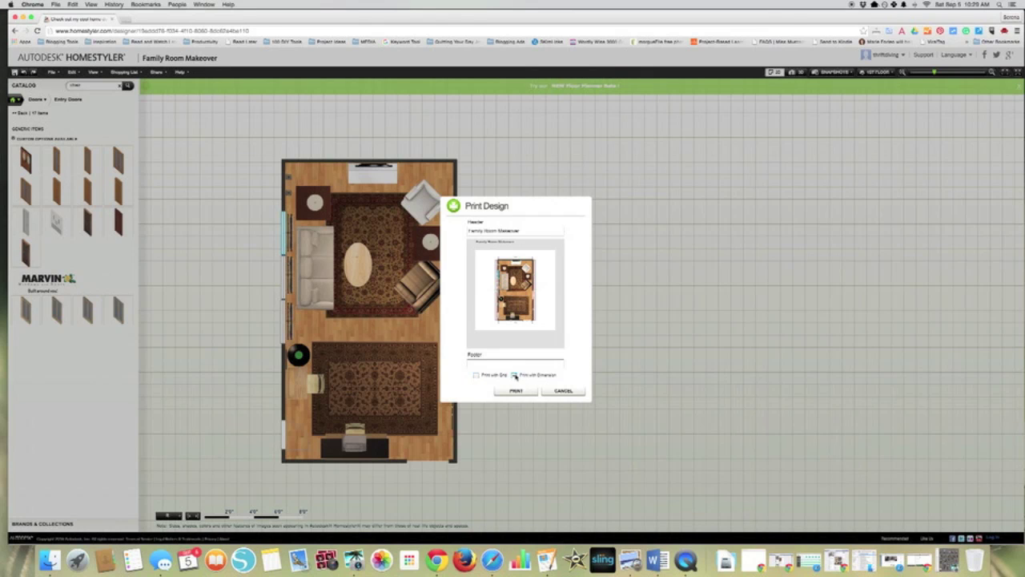
left_click(514, 374)
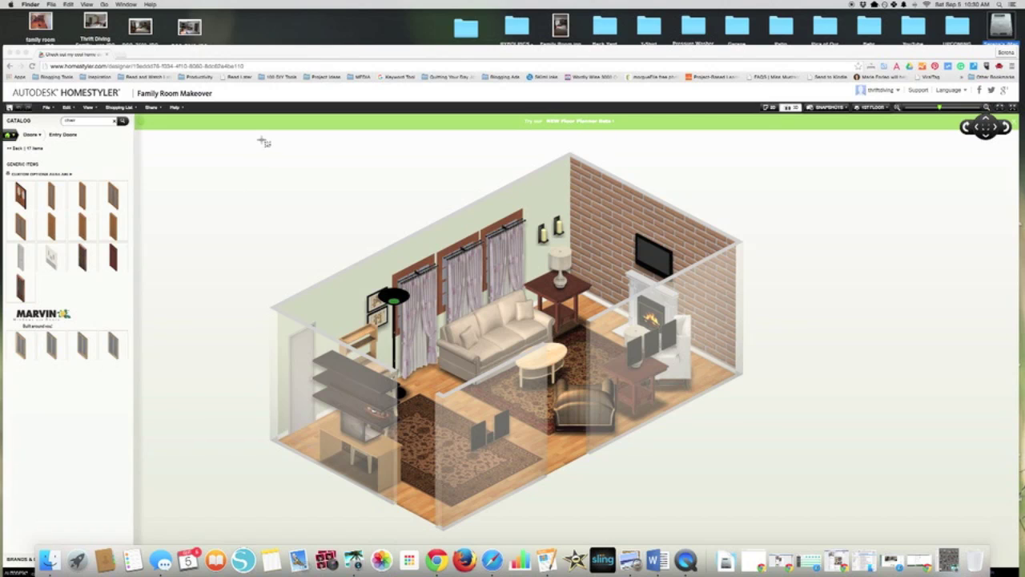
Screenshot the room view with Cmd+Shift+4 and open the newest Screen Shot from the Desktop
left_click_drag(261, 138, 768, 536)
double_click(996, 32)
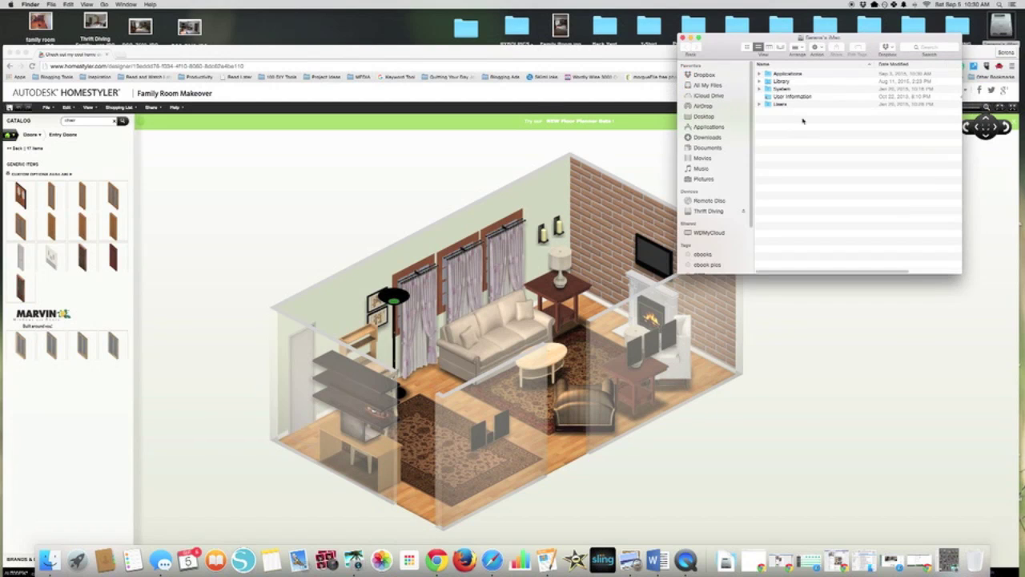
left_click(704, 116)
double_click(813, 73)
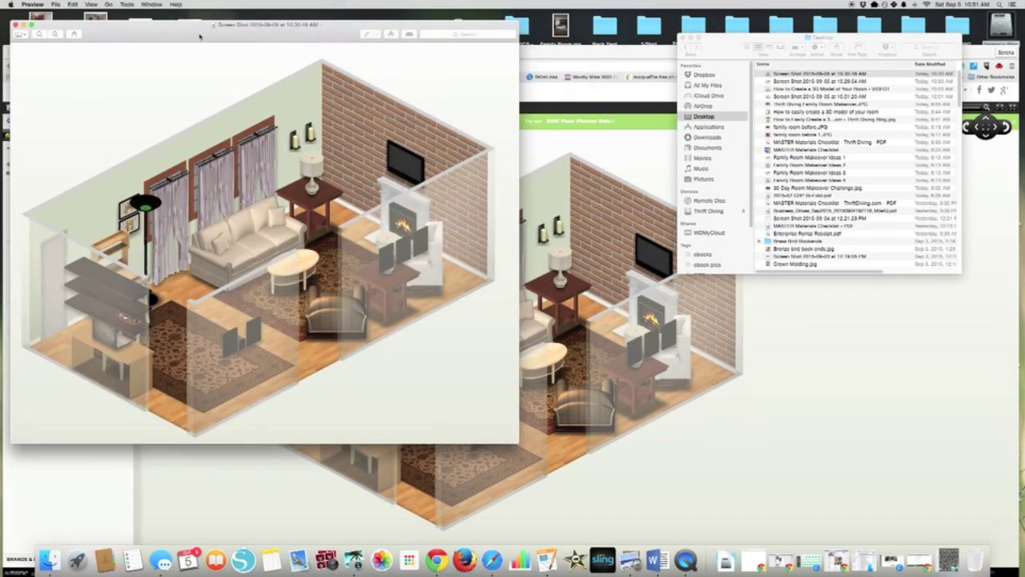
left_click_drag(200, 35, 590, 40)
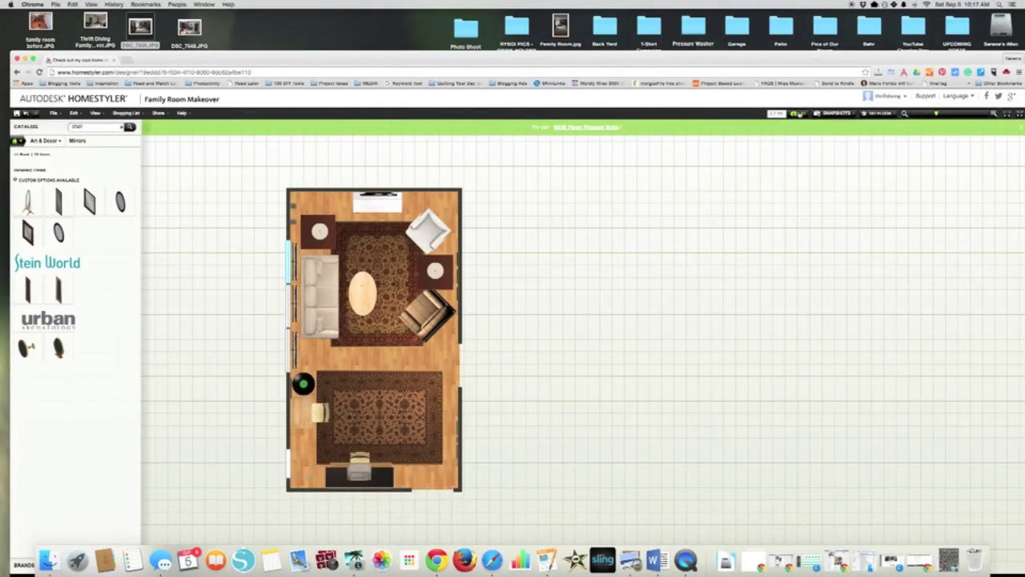
Toggle the toolbar's 3D button to render the family room in 3D
left_click(799, 113)
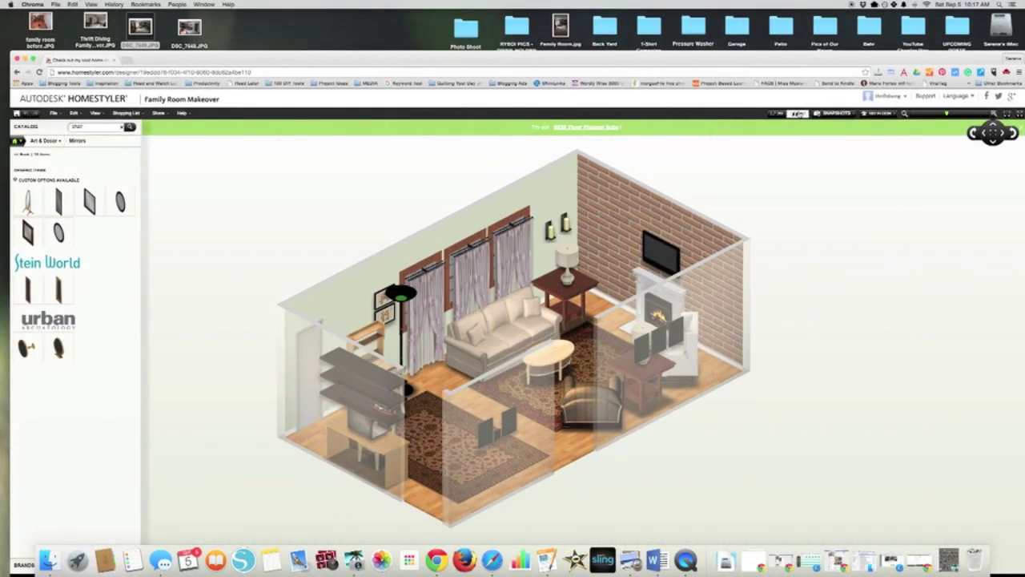